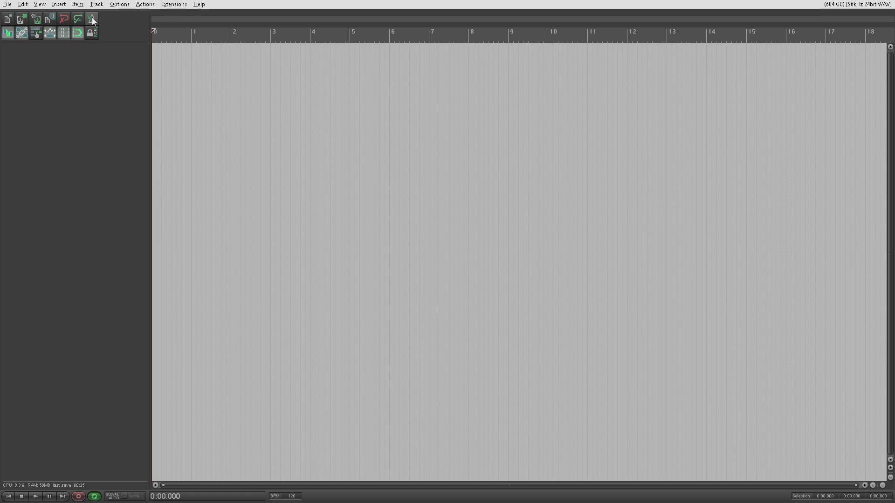
- Give the Undo button on the main toolbar a text icon reading Undo and save the toolbar
right_click(133, 32)
click(201, 74)
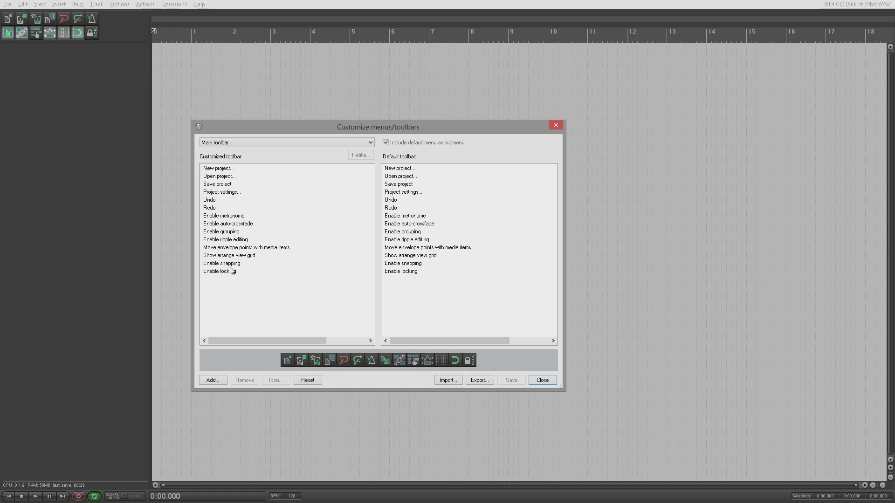
click(209, 201)
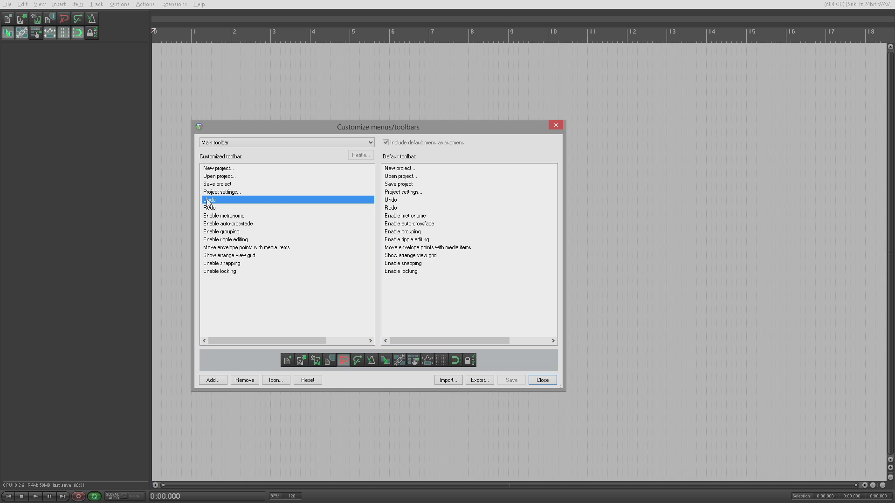
click(273, 381)
click(291, 413)
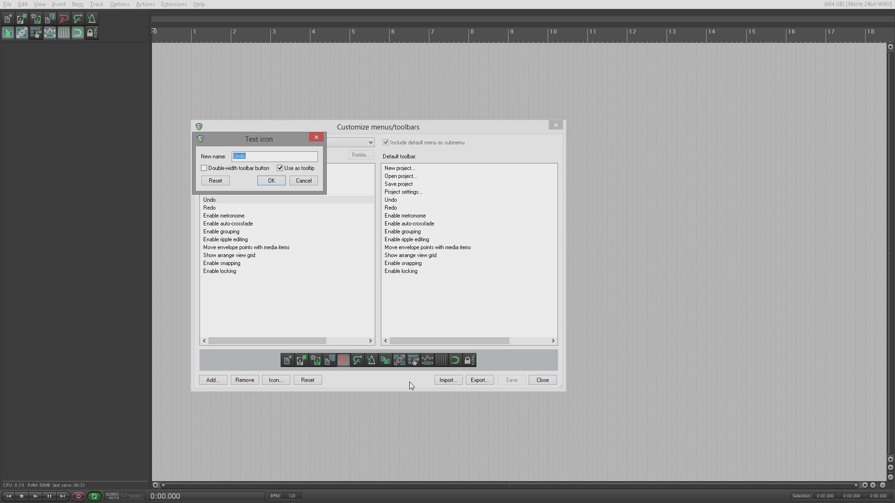
click(269, 178)
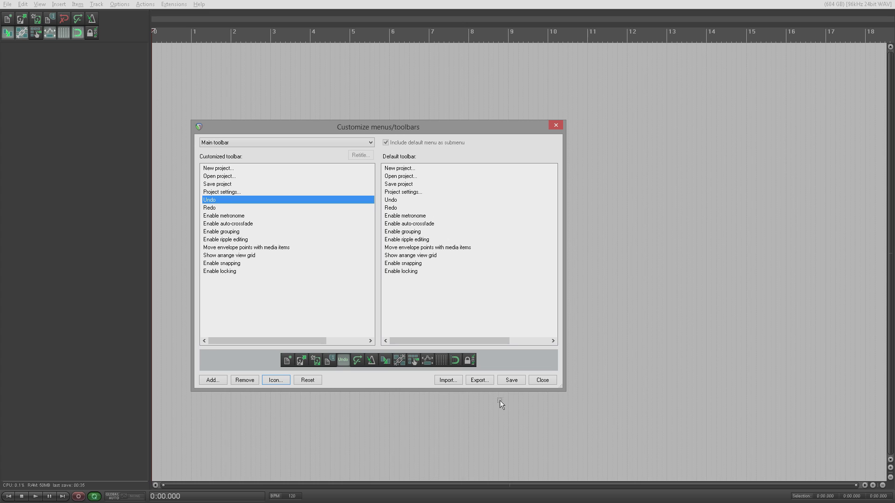
click(513, 381)
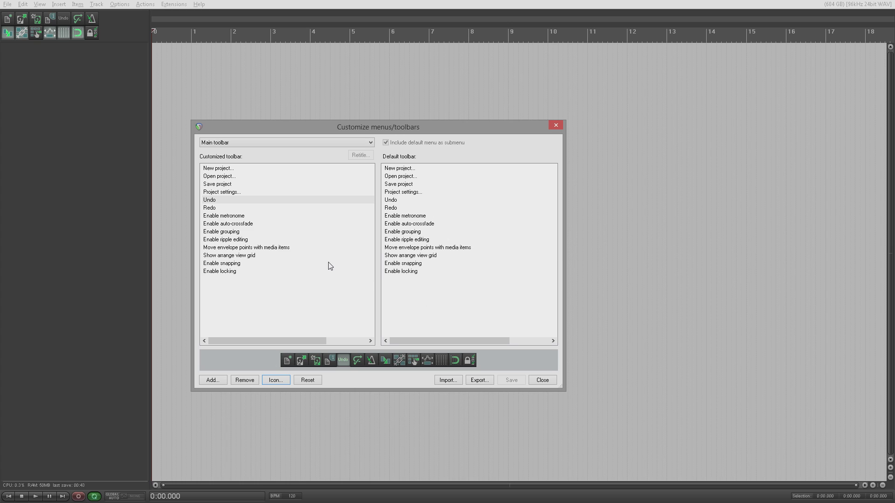
- Examine which toolbars and menus are available for customization, keeping the main toolbar selected
click(370, 145)
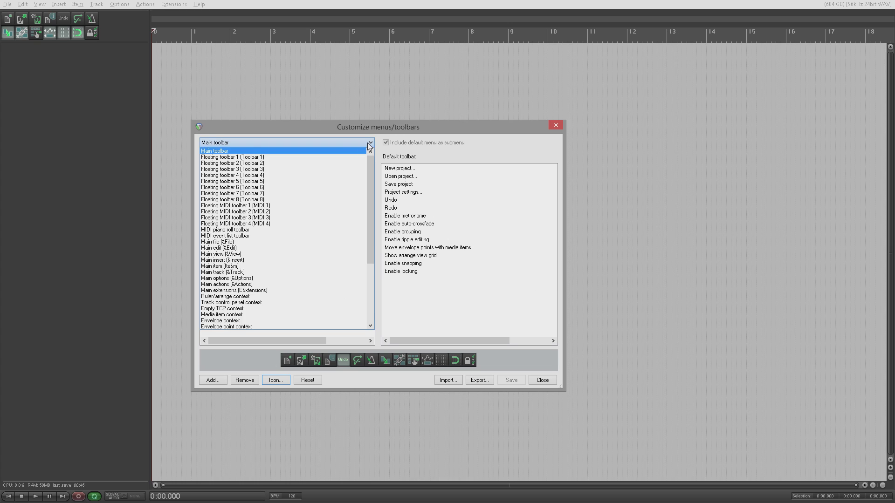
mouse_move(370, 197)
mouse_down()
mouse_move(367, 262)
mouse_move(371, 188)
mouse_up()
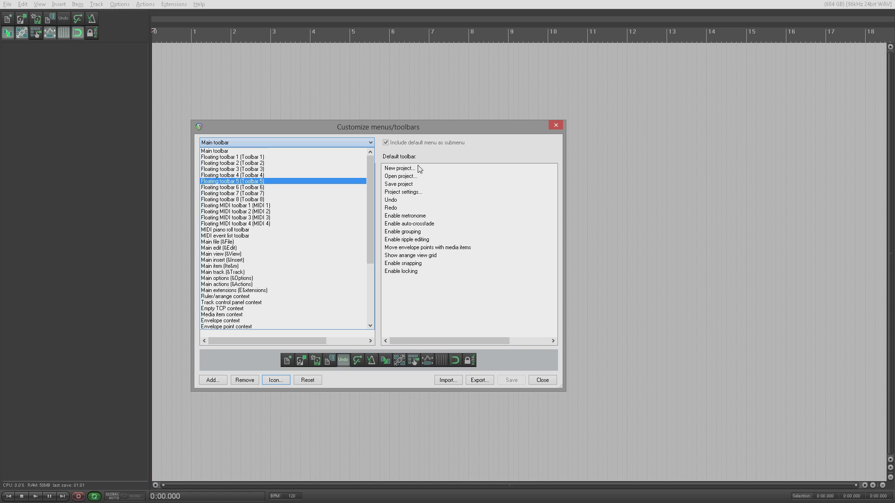
click(437, 154)
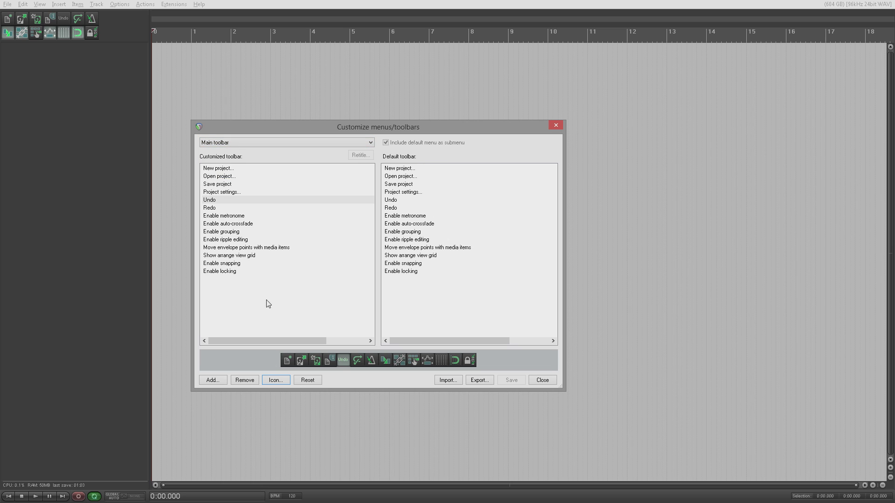
- View the action list offered for adding a toolbar button and for changing the Undo button's action
click(213, 380)
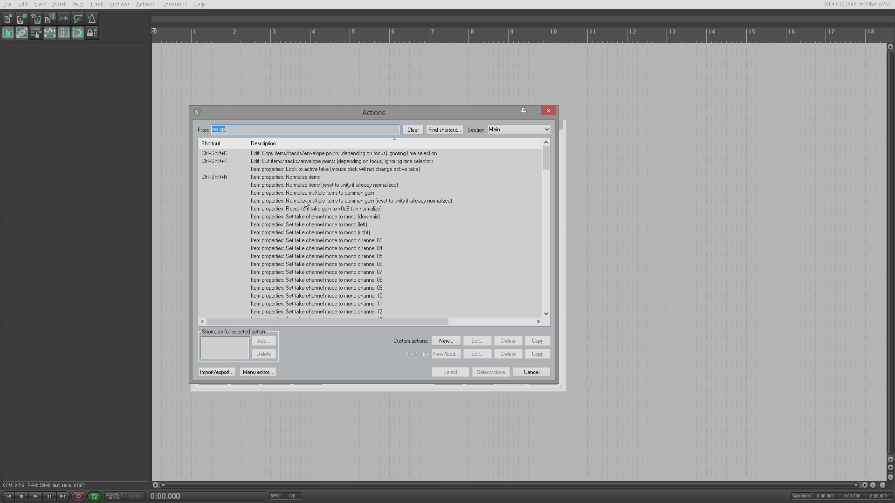
click(526, 372)
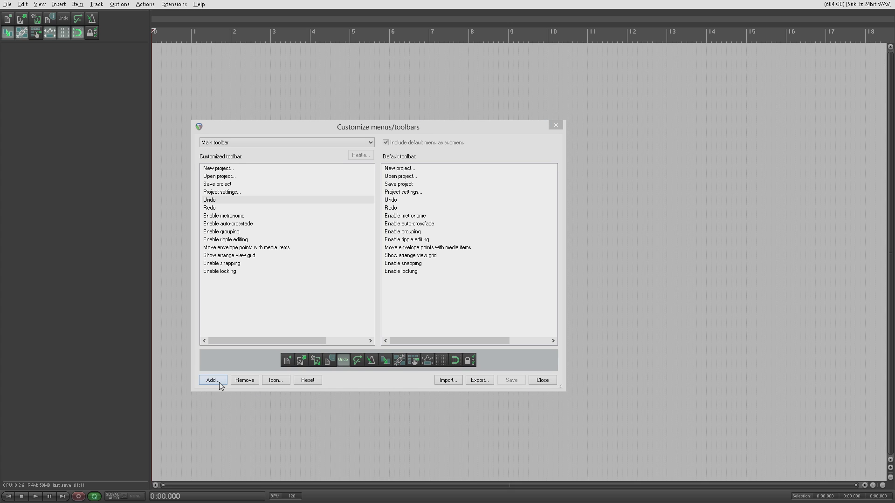
click(275, 381)
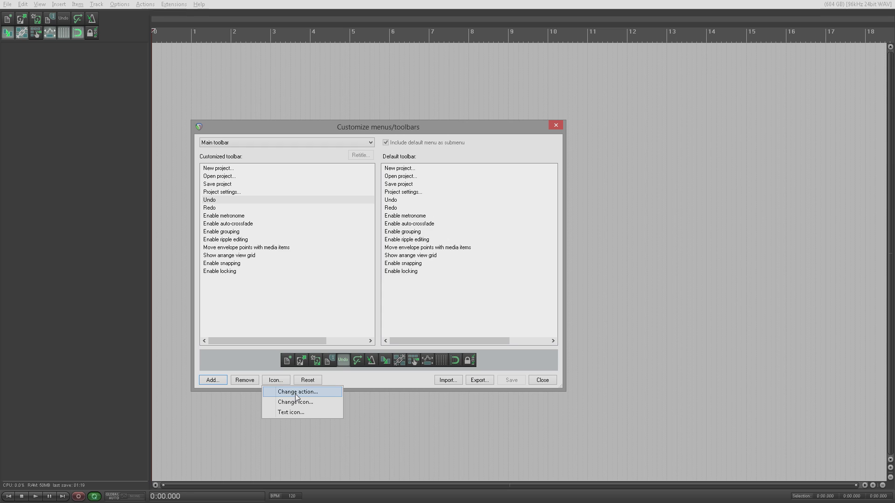
click(297, 394)
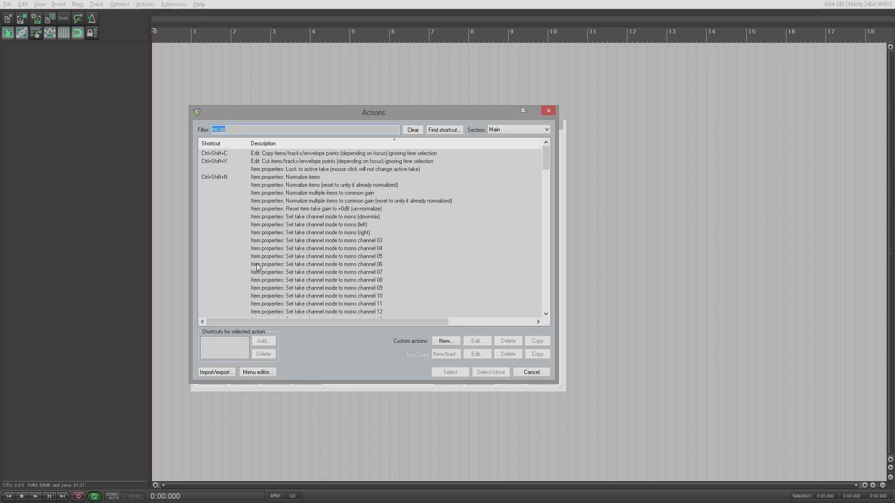
click(529, 373)
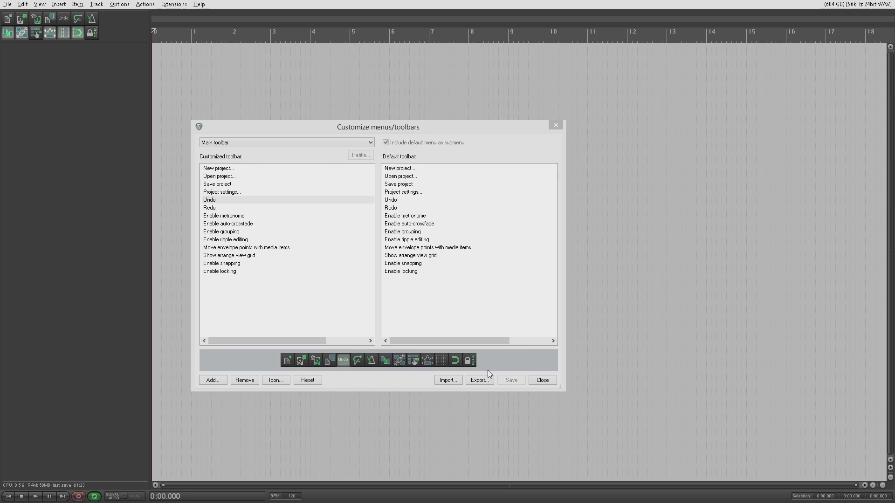
- Examine the available toolbar icons and the text icon options for the Undo button without changing them
click(279, 383)
click(295, 401)
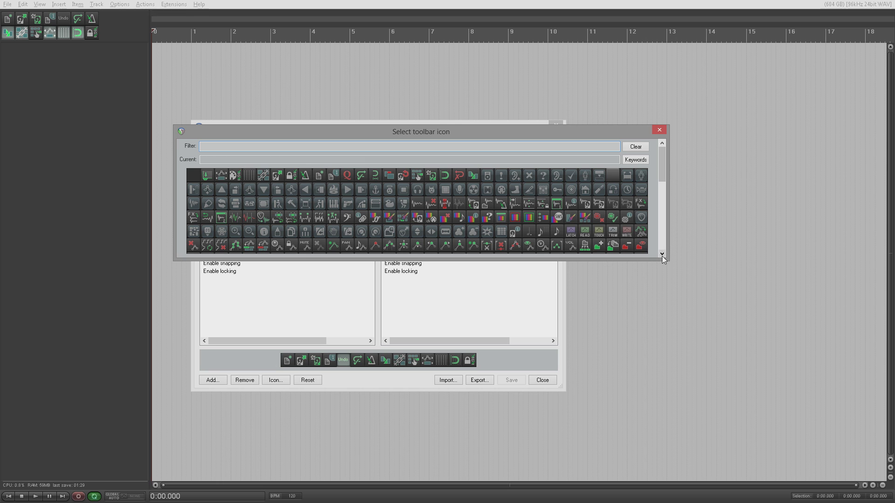
drag(653, 261, 652, 450)
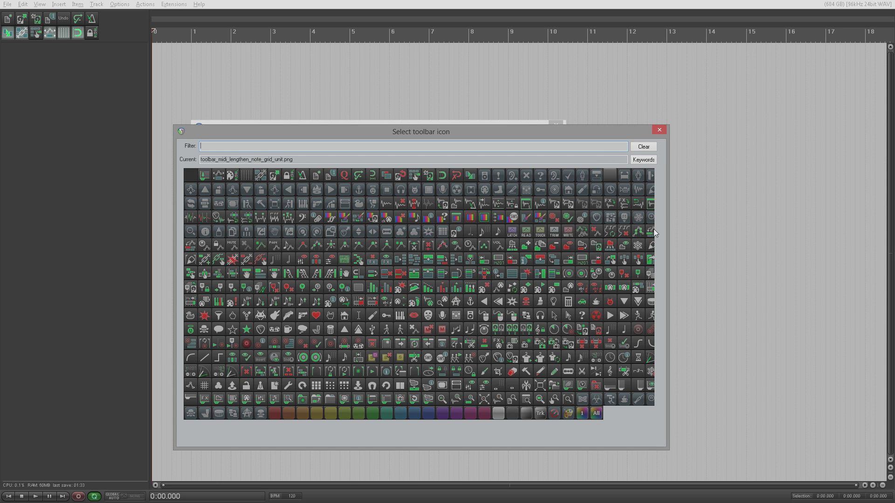
click(660, 130)
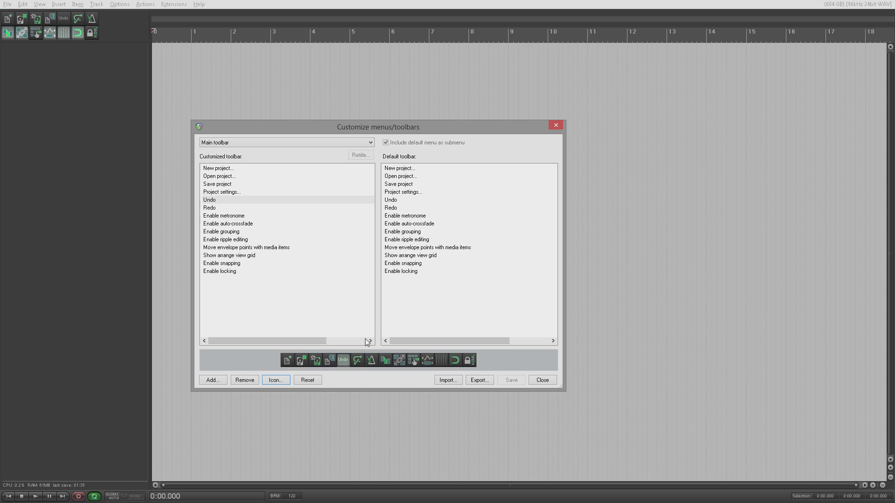
click(273, 380)
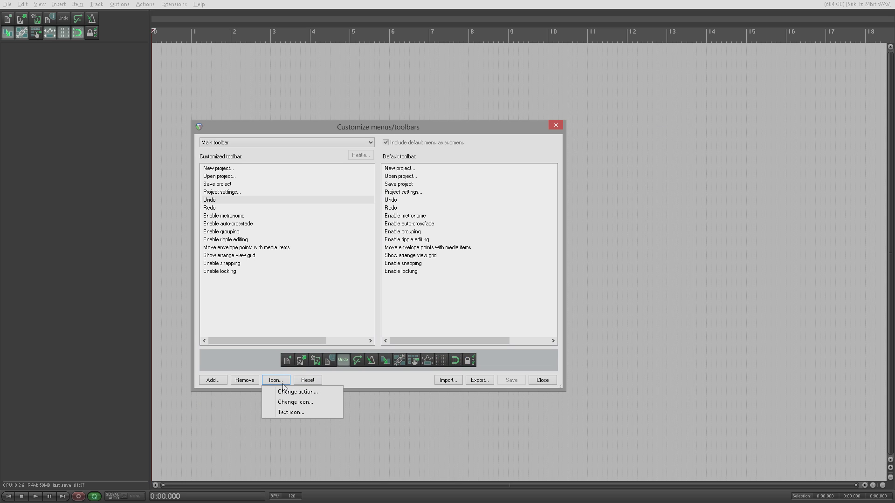
click(284, 411)
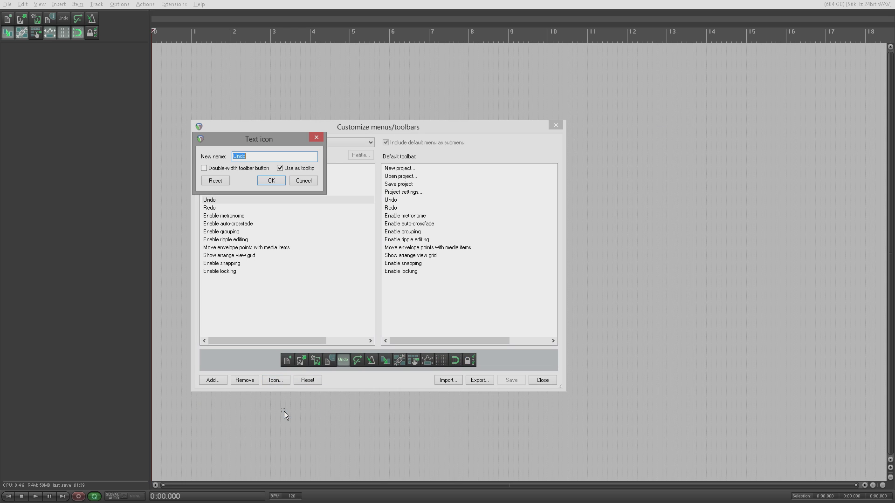
click(302, 182)
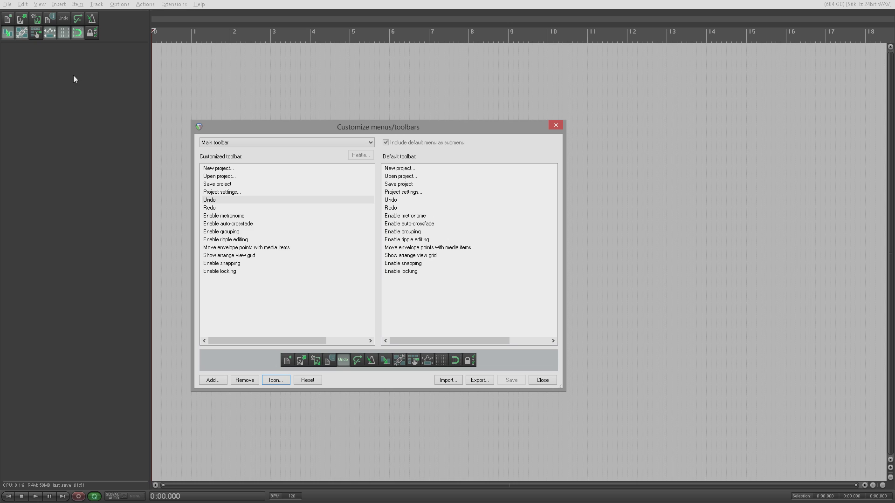
click(7, 5)
click(6, 5)
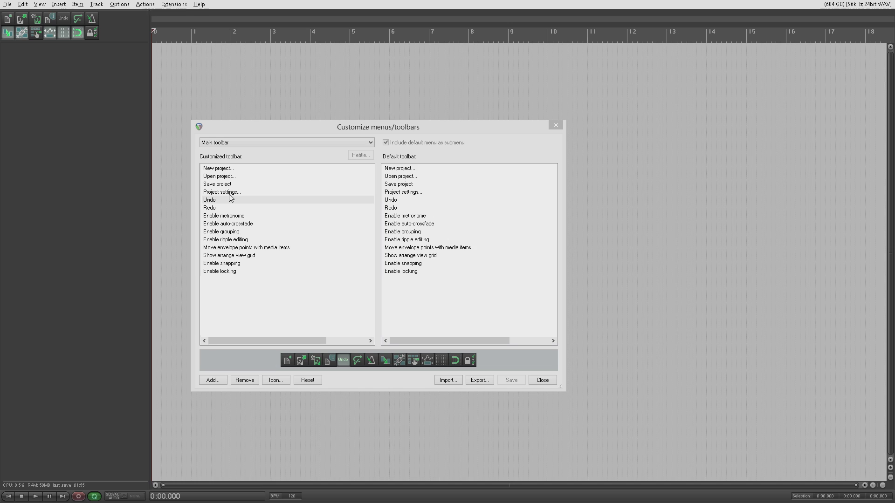
click(25, 6)
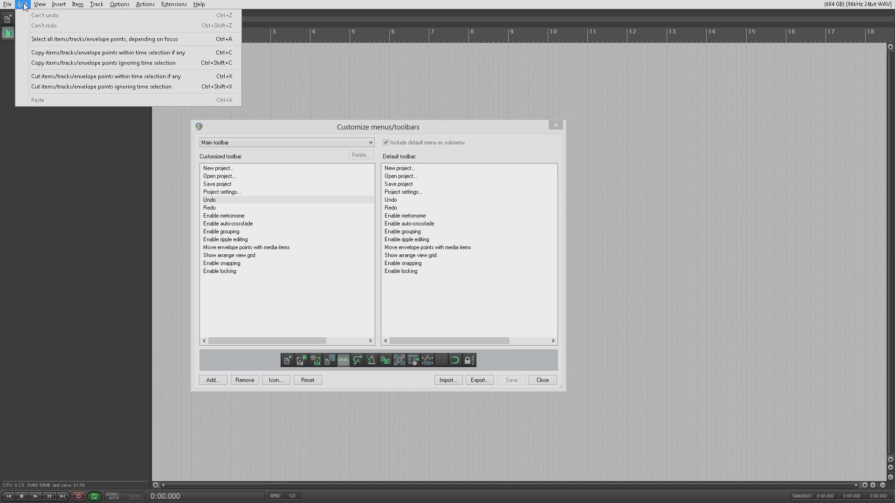
- Remove every entry from the customized main toolbar, starting with New project, and save the toolbar
click(278, 216)
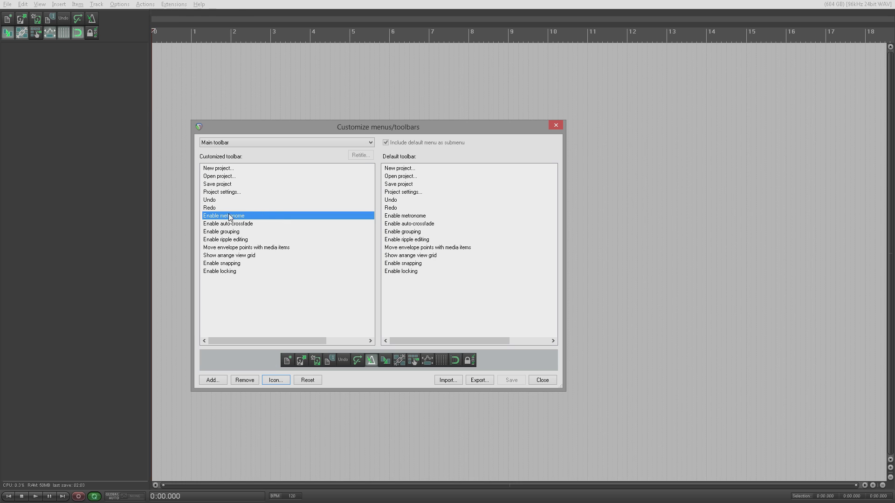
click(224, 169)
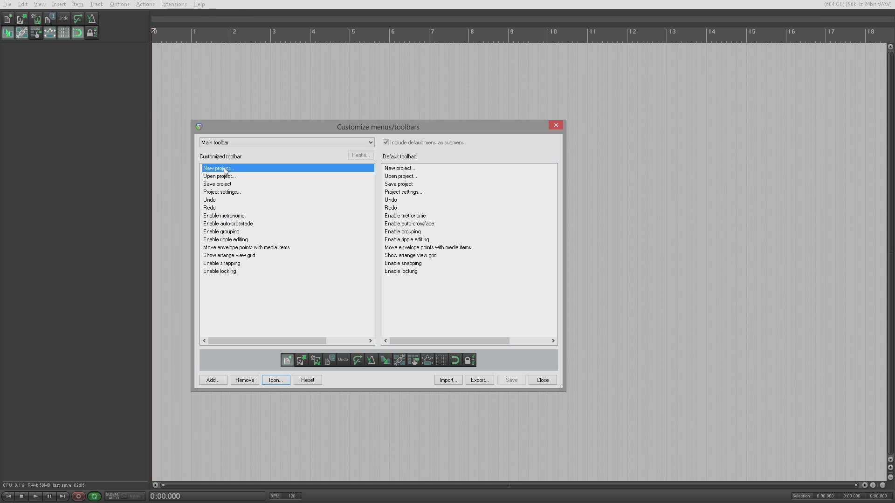
key(Delete)
key(Delete)
key(Delete)
key(Delete)
key(Delete)
key(Delete)
key(Delete)
key(Delete)
key(Delete)
key(Delete)
key(Delete)
key(Delete)
key(Delete)
key(Delete)
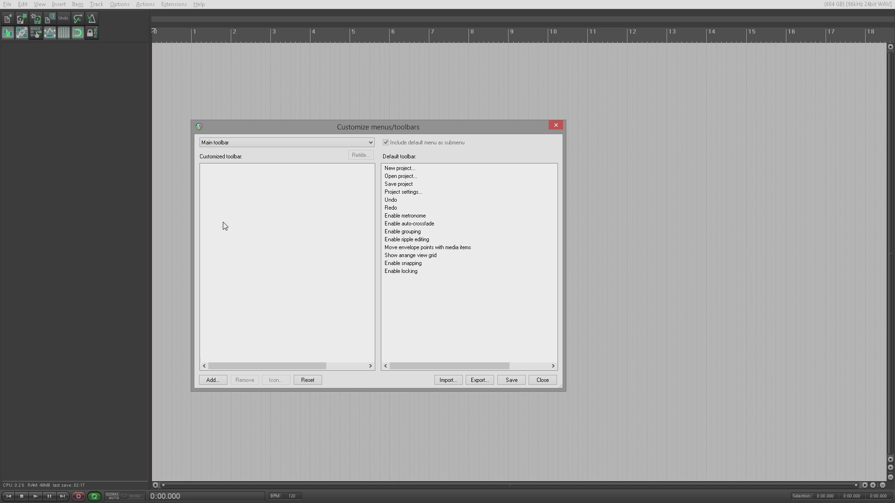
click(520, 384)
- Start adding an action to the main toolbar, search the actions for "customise", and clear that search
click(215, 380)
scroll(290, 221, down, 5)
scroll(290, 220, down, 19)
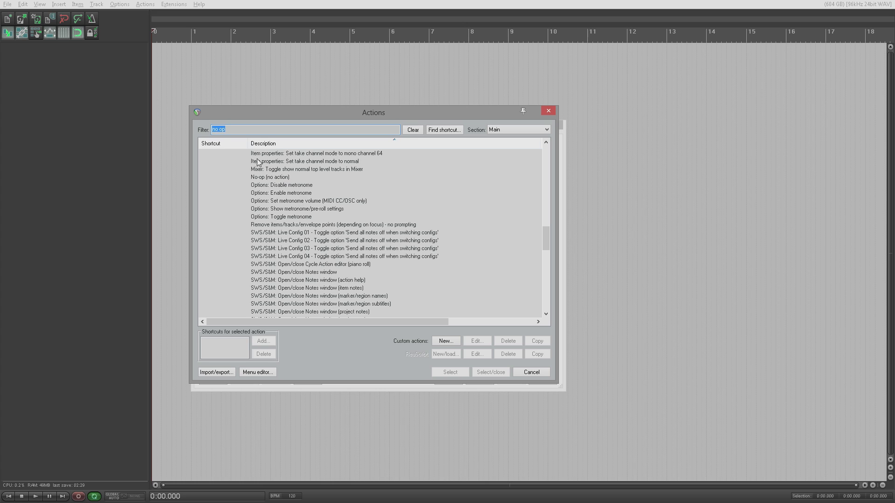
double_click(228, 130)
drag(228, 130, 187, 130)
text(custom)
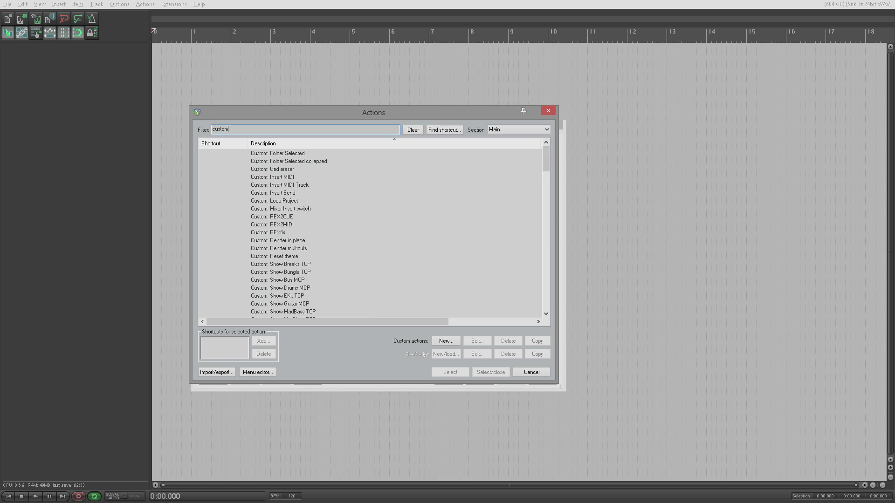
text(ise)
key(BackSpace)
key(BackSpace)
key(BackSpace)
key(BackSpace)
key(BackSpace)
key(BackSpace)
key(BackSpace)
key(BackSpace)
key(BackSpace)
- Search the actions for "open toolbar" and look through the matching toolbar actions
text(open)
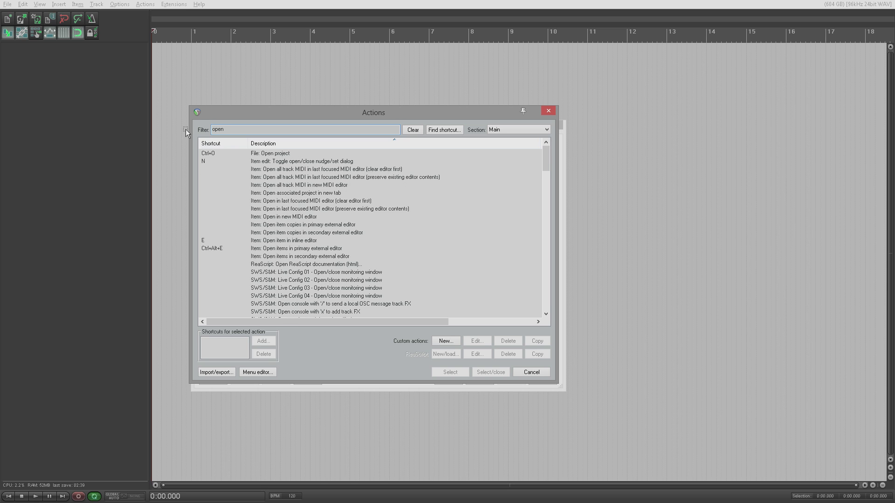
text( toolbafr)
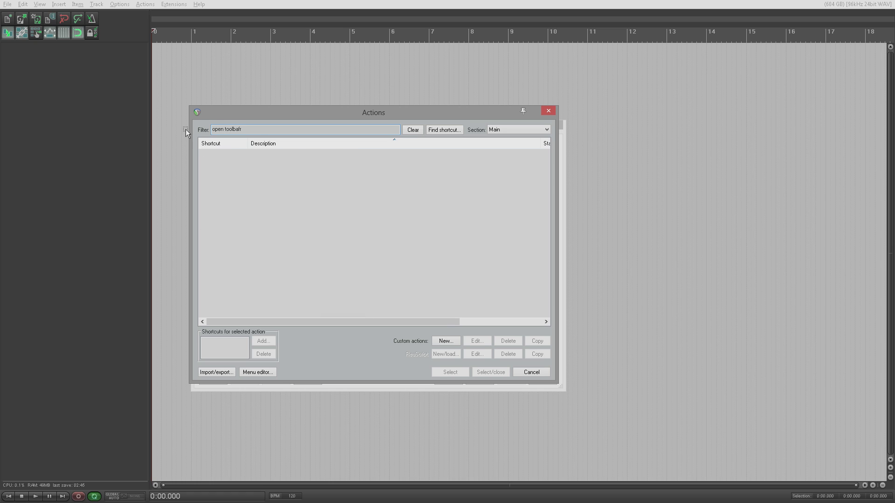
key(BackSpace)
key(BackSpace)
text(r)
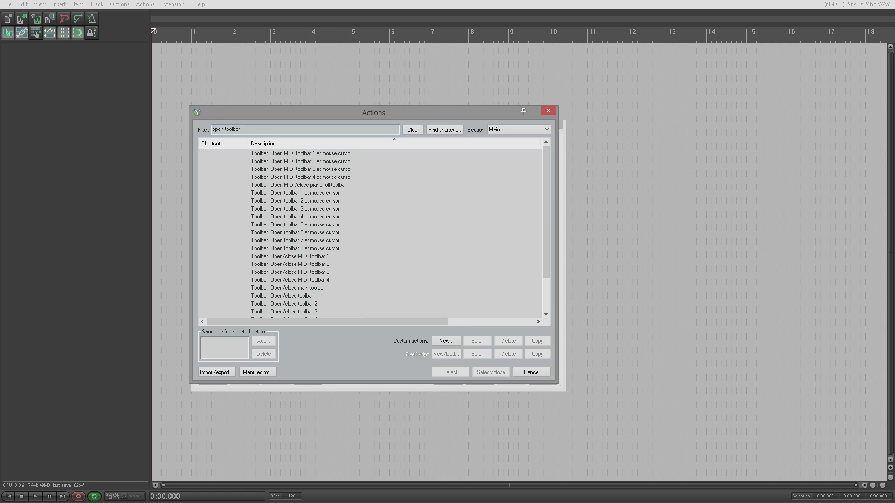
scroll(299, 233, down, 2)
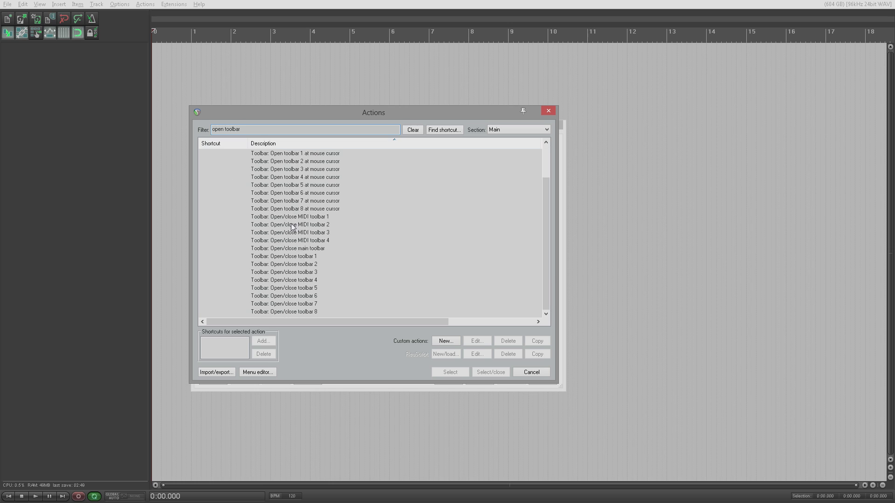
scroll(299, 233, down, 1)
scroll(299, 233, up, 2)
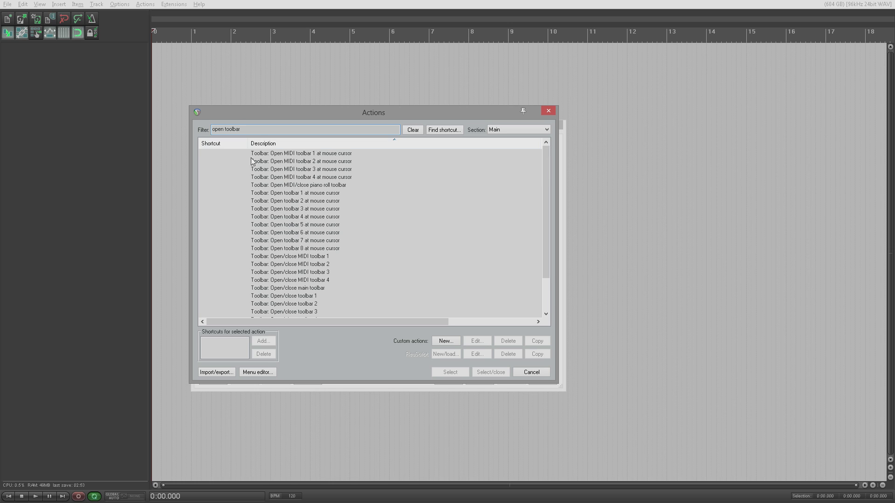
- Search the actions for "customize" and add "Toolbars: Customize..." to the main toolbar
click(119, 4)
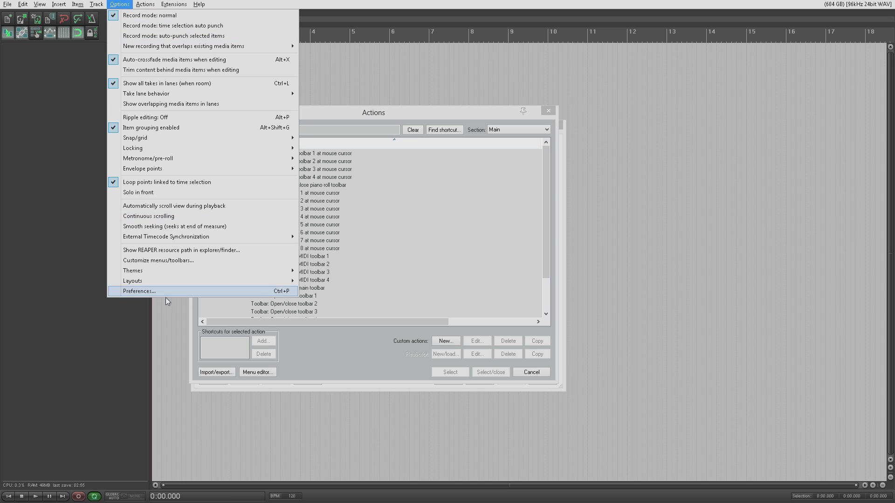
click(306, 131)
key(ctrl+a)
text(c)
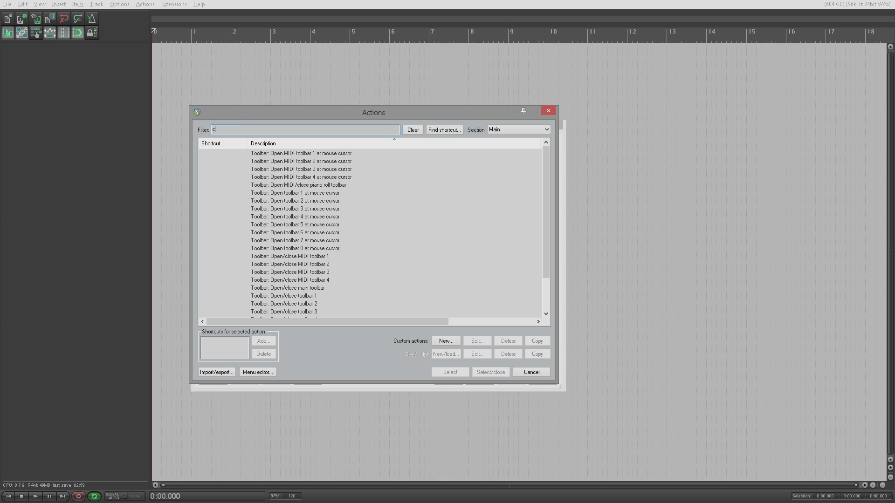
text(ustomize)
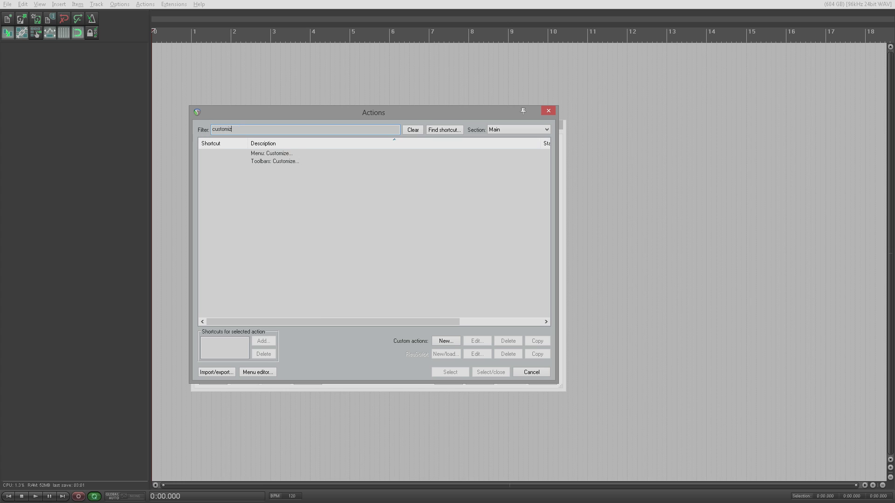
click(273, 163)
click(448, 372)
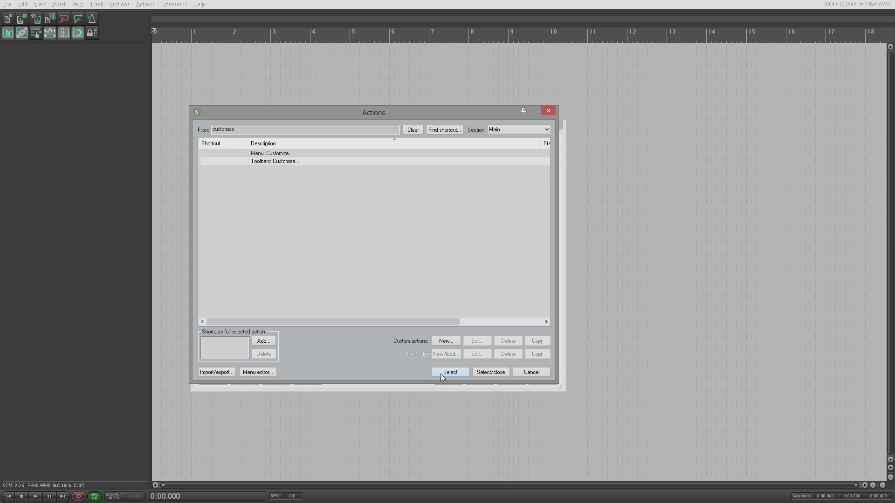
- Give the Toolbars: Customize... entry the double-width text icon "Edit me" and save the main toolbar
click(530, 373)
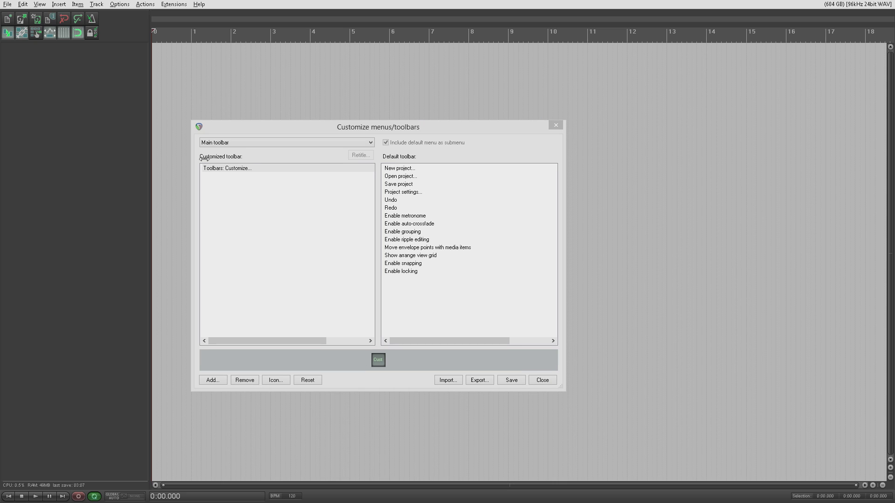
right_click(238, 169)
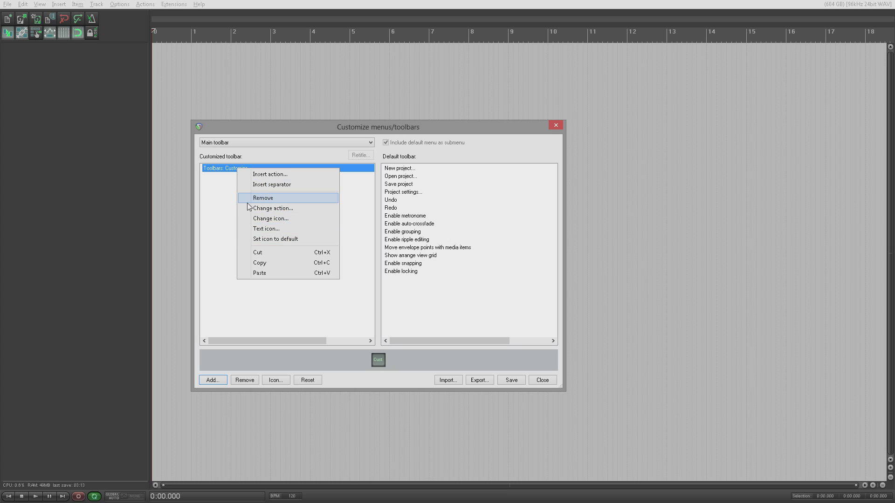
click(268, 228)
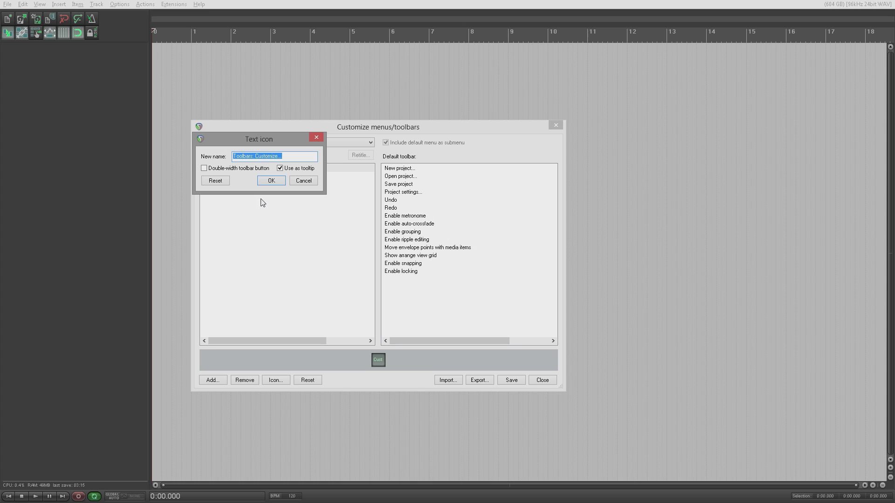
text(Edit me)
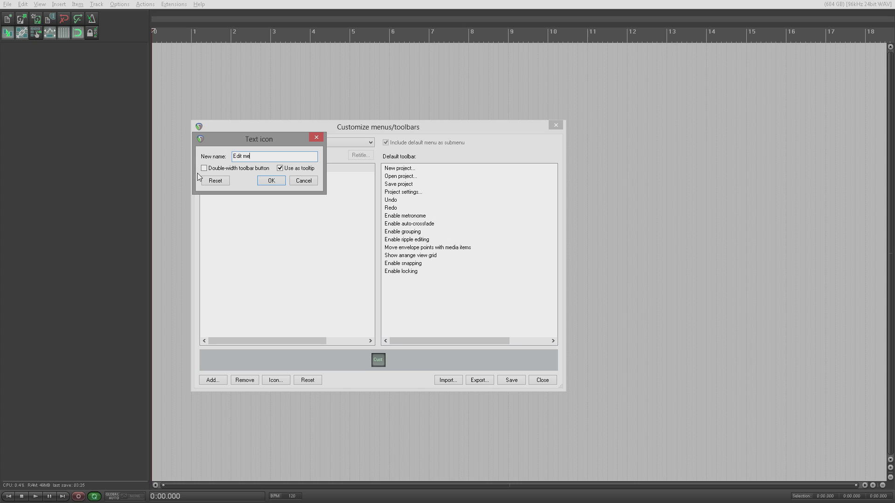
click(204, 169)
click(271, 180)
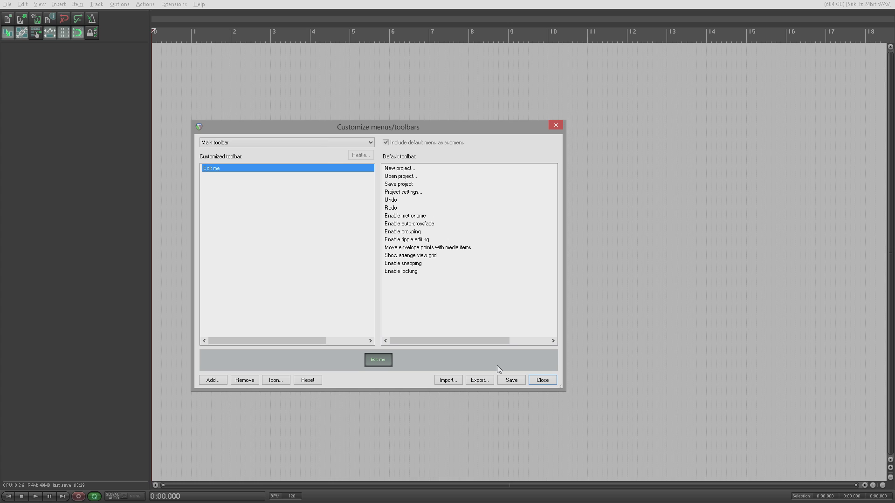
click(507, 380)
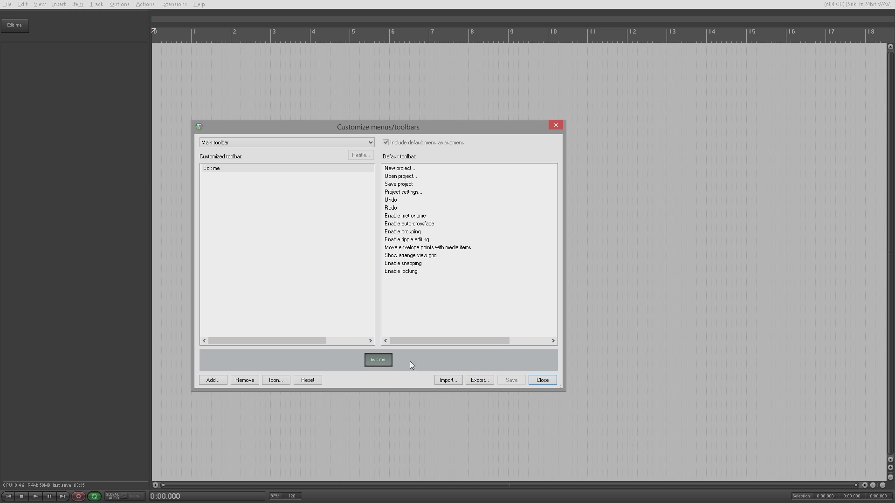
- Turn off the double-width option for the "Edit me" text icon and save the main toolbar
click(273, 381)
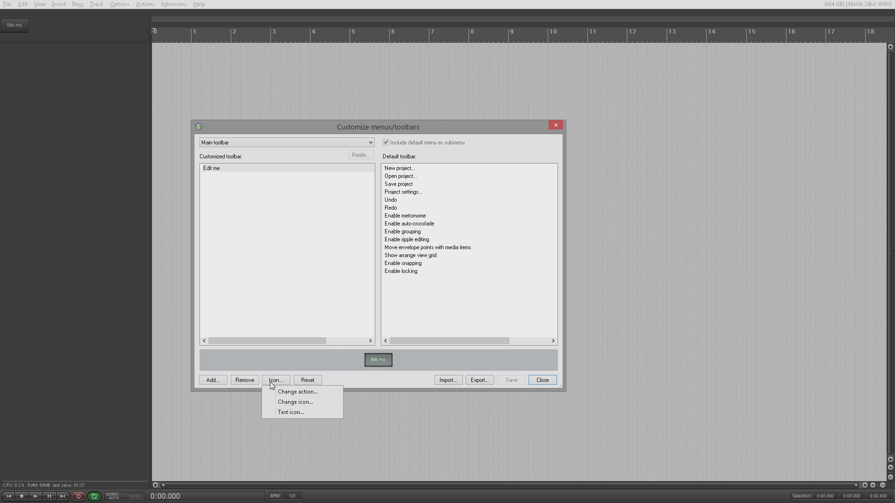
click(289, 402)
click(204, 168)
click(271, 181)
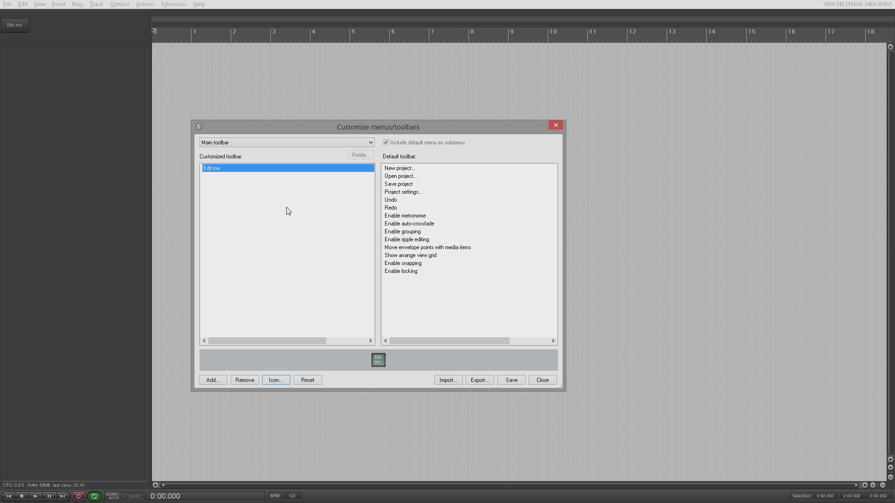
click(511, 380)
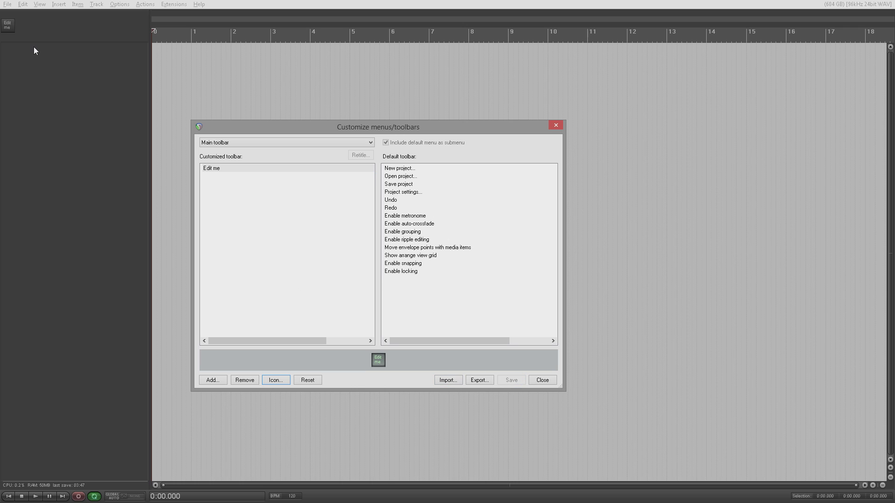
- Review the toolbar button scaling options in the Appearance preferences and close the preferences
click(111, 7)
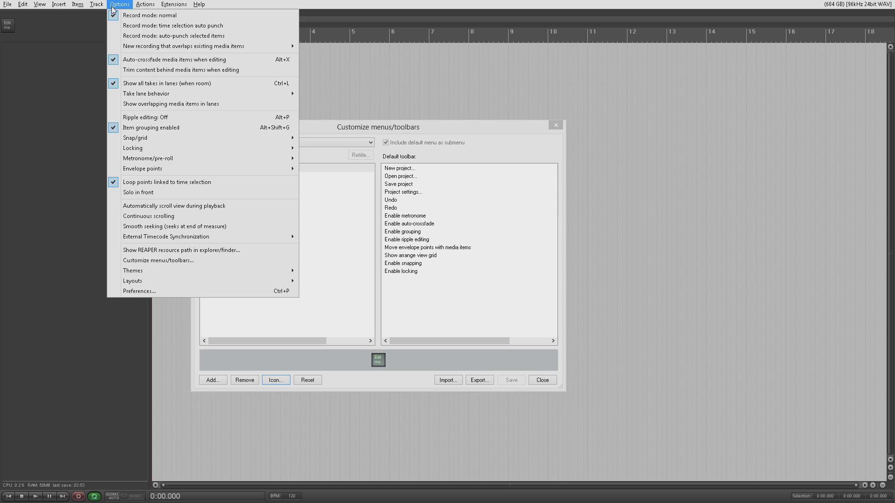
click(201, 293)
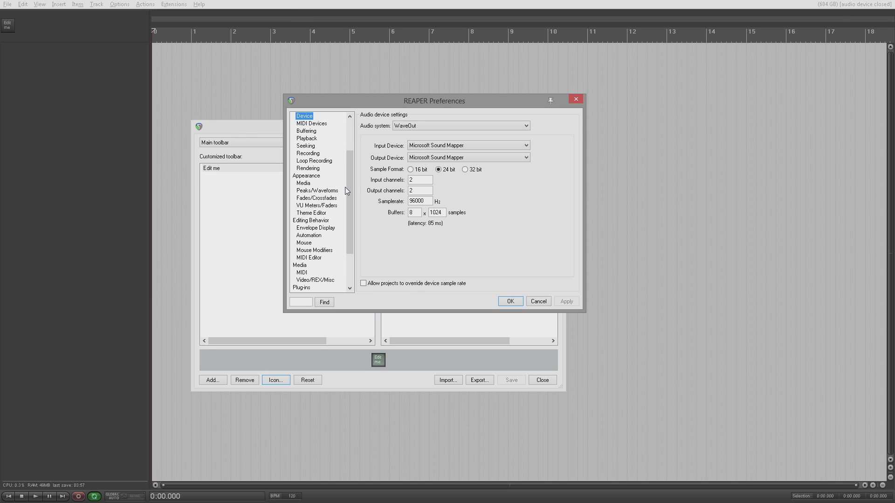
scroll(351, 164, up, 2)
click(313, 222)
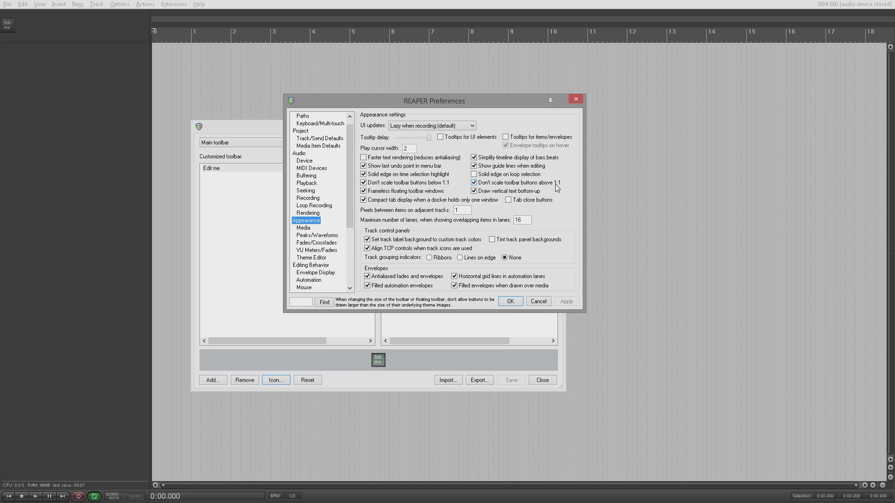
click(514, 303)
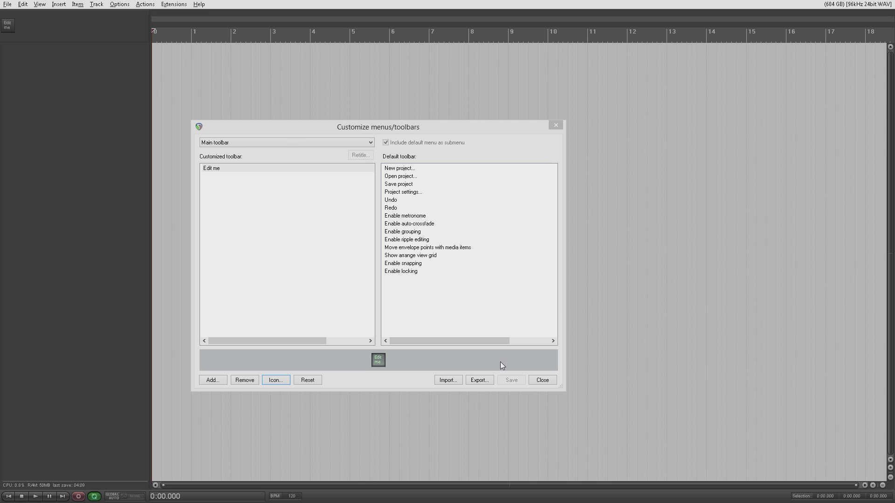
- Switch to the other REAPER window, make a time selection from about 0.75 to 4 on the ruler, and return
key(alt+Tab)
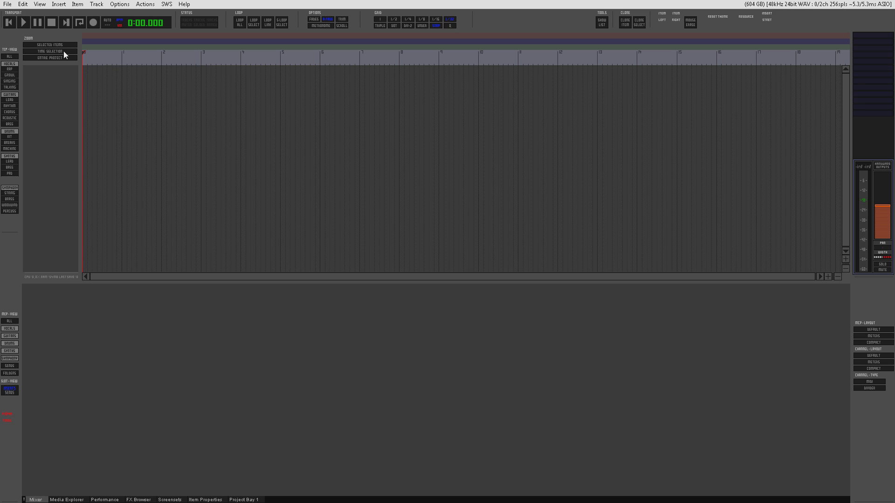
drag(112, 64, 241, 63)
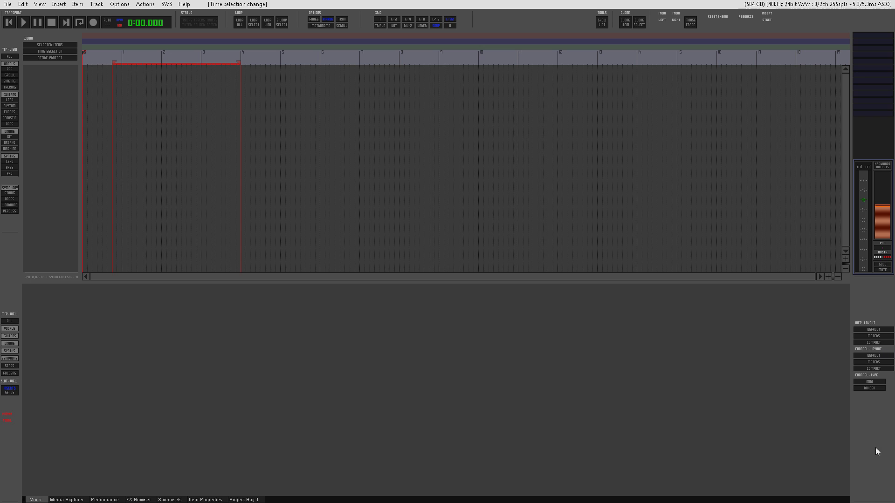
key(alt+Tab)
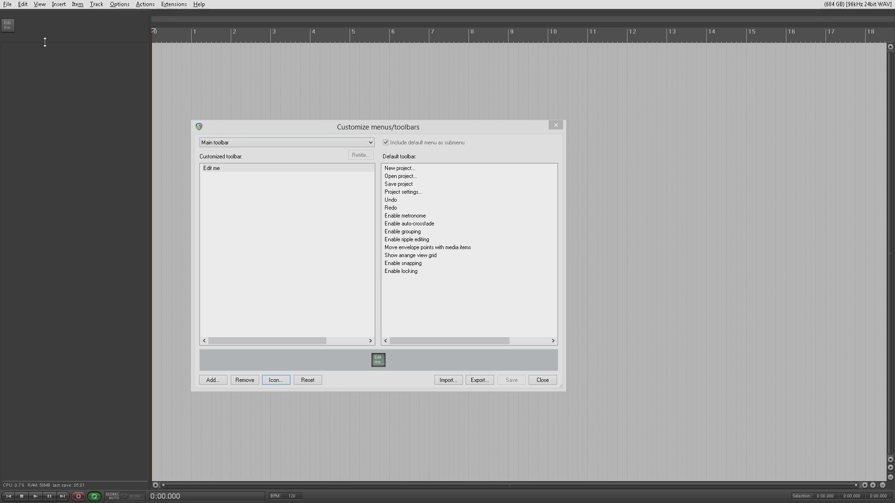
- Test the "Edit me" button by reopening the toolbar customization from it, and close the customization window
click(542, 380)
click(8, 26)
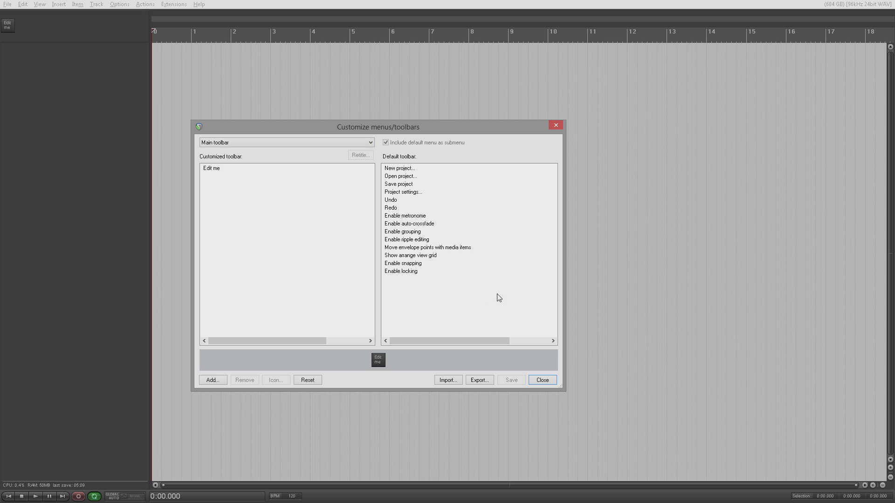
click(540, 381)
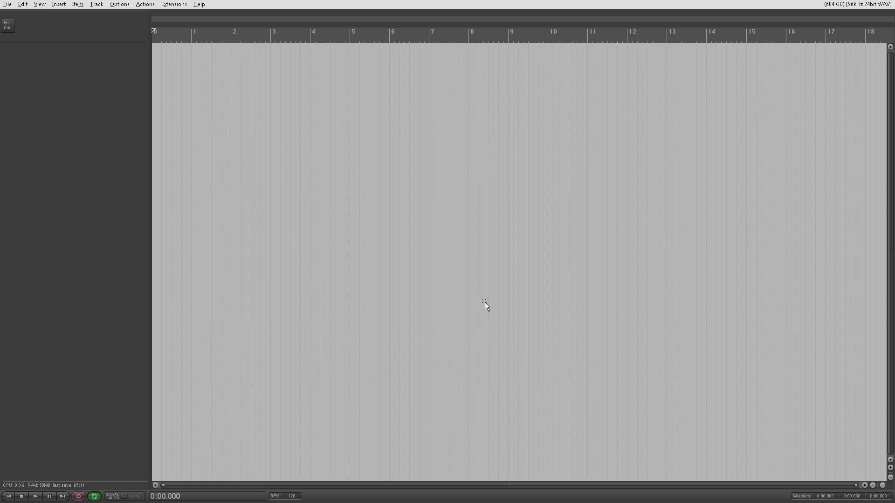
- Examine the context options of the main toolbar's empty area, including the toolbars it can switch to
right_click(93, 27)
mouse_move(116, 46)
click(67, 26)
right_click(67, 26)
right_click(44, 25)
right_click(71, 19)
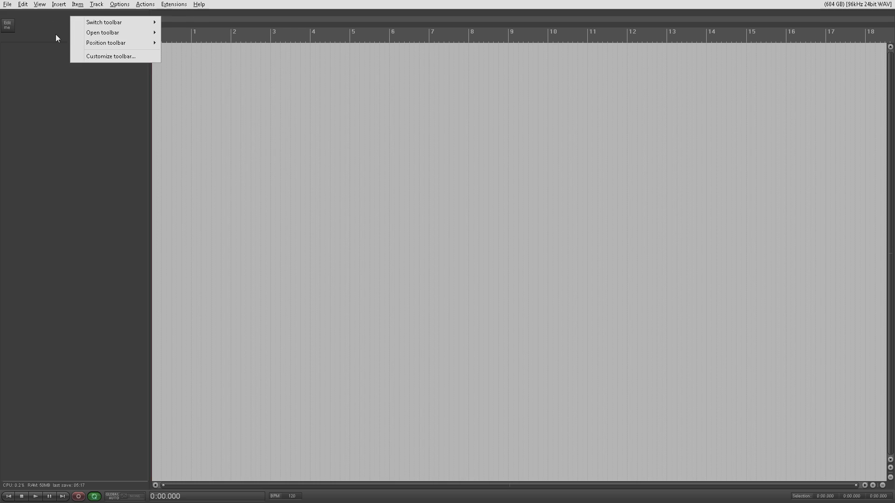
right_click(56, 34)
mouse_move(78, 45)
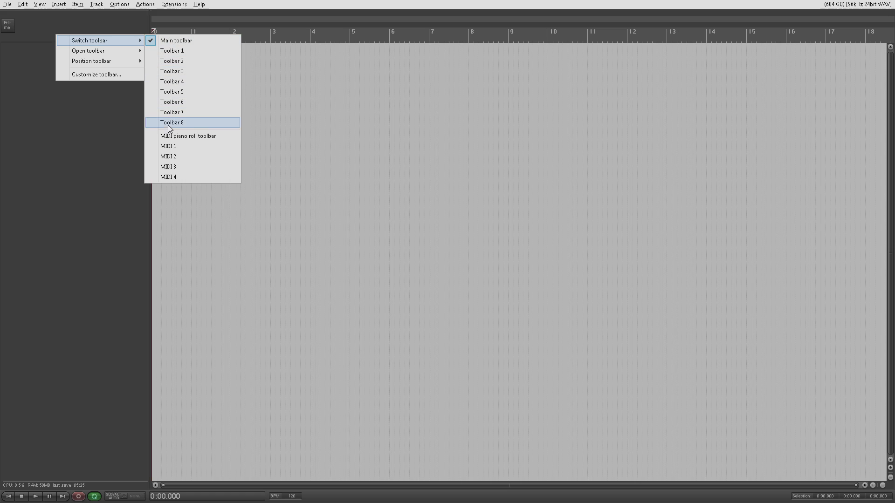
click(7, 26)
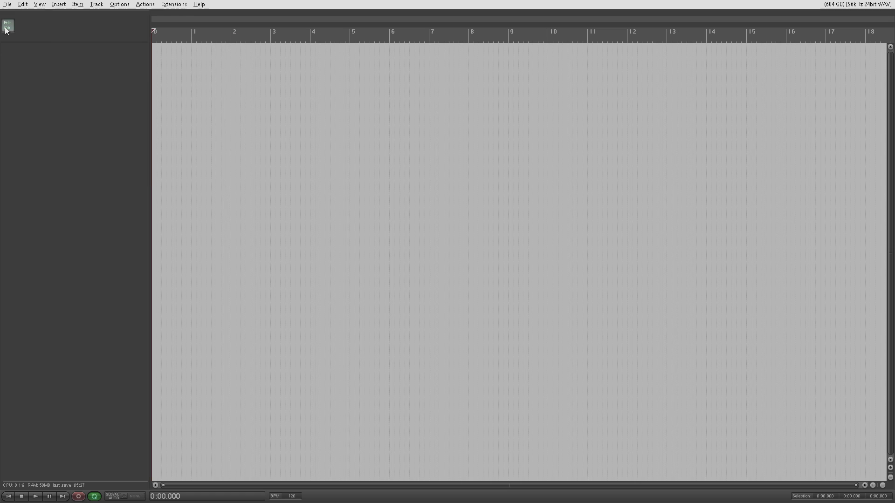
- Look at the retitle option for Floating toolbar 1 in the toolbar customization and leave without renaming it
click(7, 25)
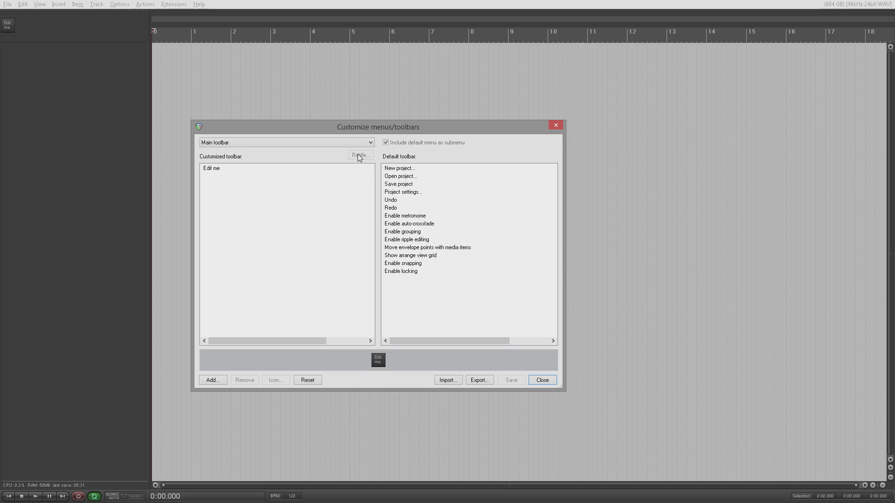
click(243, 142)
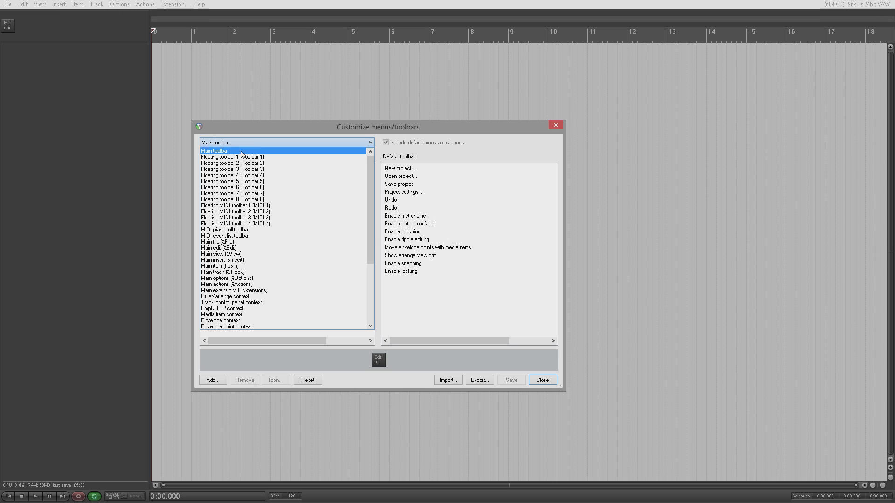
click(247, 156)
click(361, 155)
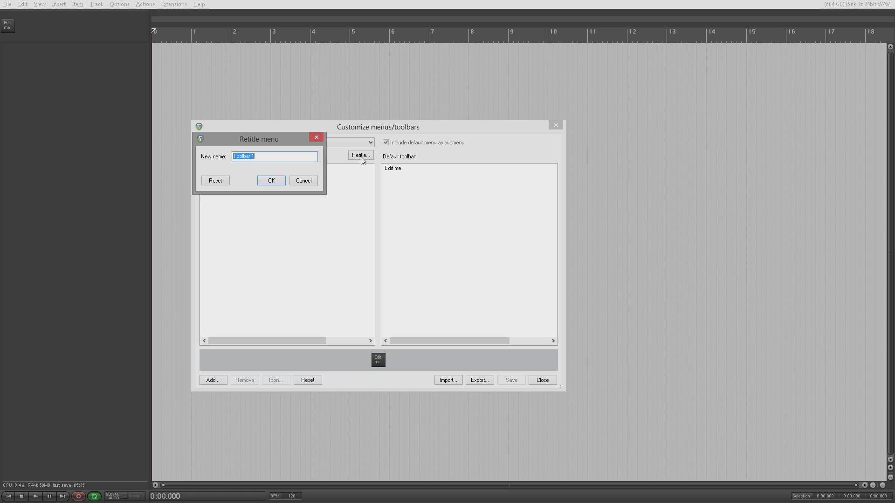
click(301, 181)
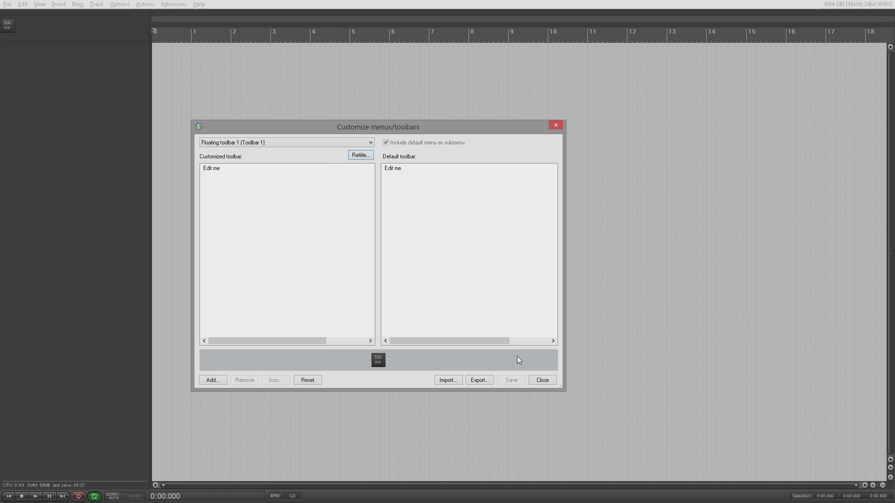
click(541, 380)
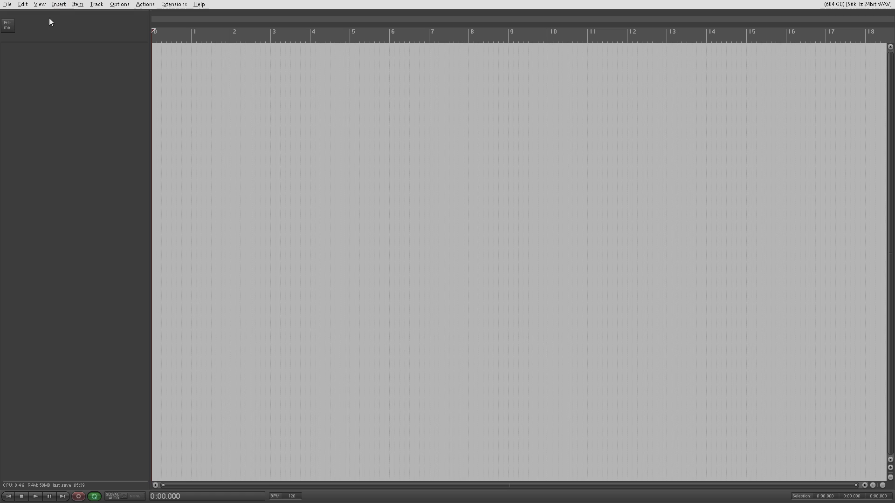
- Open Toolbar 1 from the main toolbar's context options
right_click(38, 29)
mouse_move(51, 35)
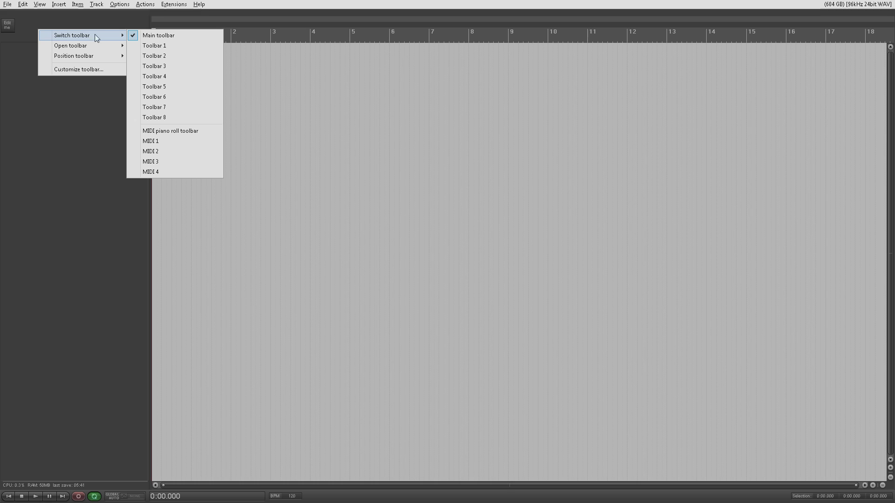
mouse_move(116, 46)
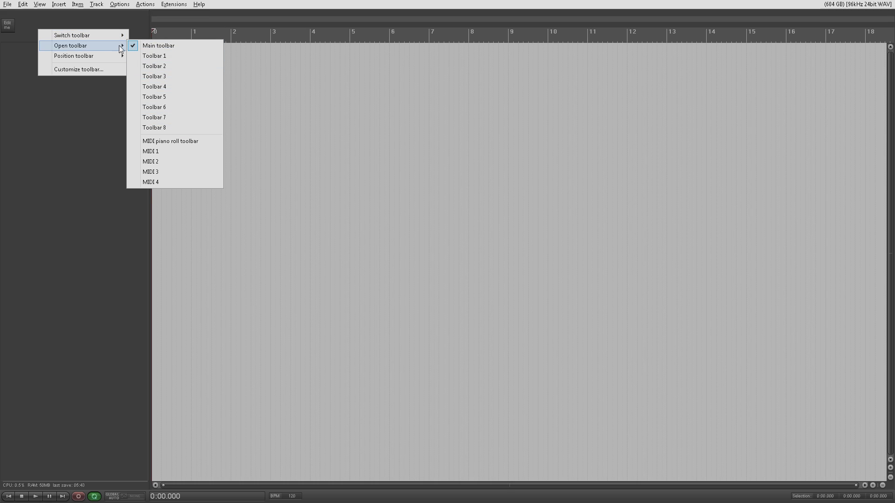
click(157, 57)
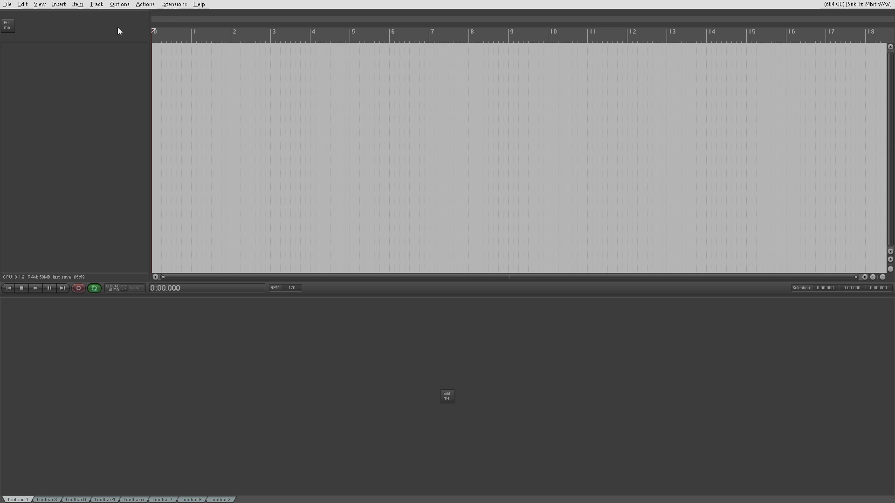
- Look through the docked toolbars one after another, up to Toolbar 8
click(49, 499)
click(75, 499)
click(100, 499)
click(133, 500)
click(162, 499)
click(186, 499)
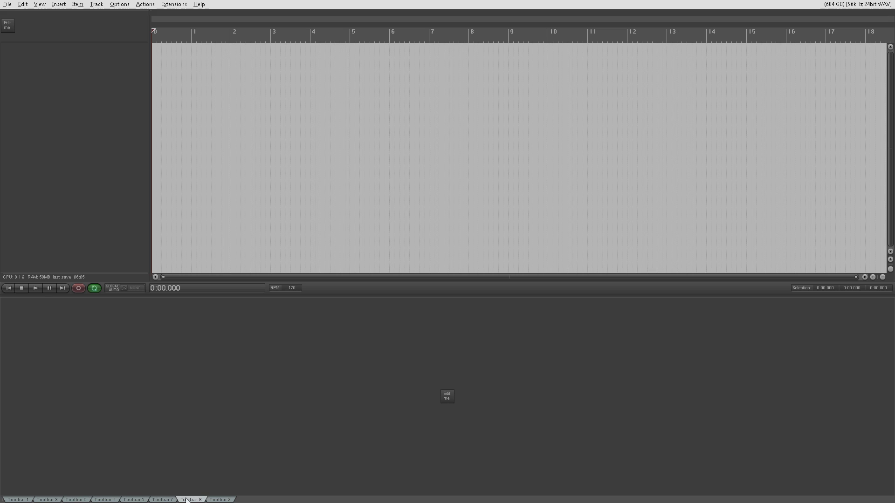
- Reorder the docked toolbars by moving Toolbar 2 directly after Toolbar 1
click(217, 500)
drag(217, 500, 40, 500)
mouse_move(135, 501)
mouse_down()
mouse_move(157, 500)
mouse_move(124, 501)
mouse_up()
- Examine the available toolbar positions for a docked toolbar and for the main toolbar without changing them
right_click(20, 501)
mouse_move(57, 480)
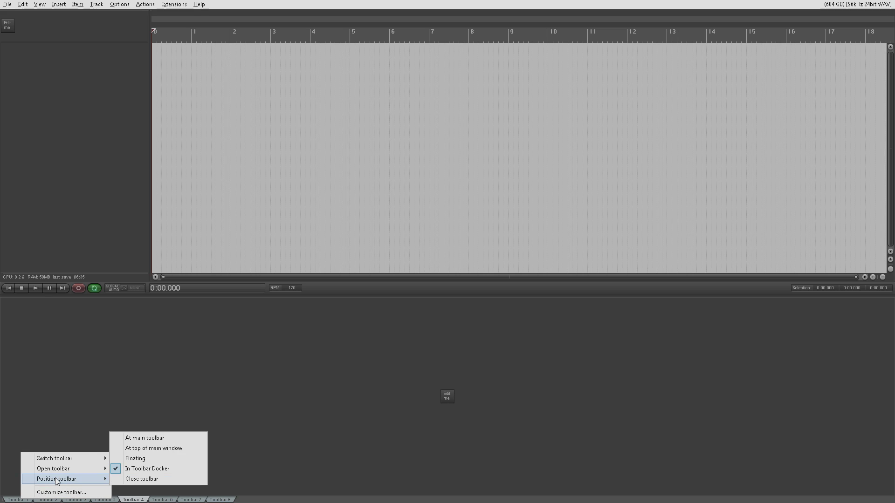
click(124, 27)
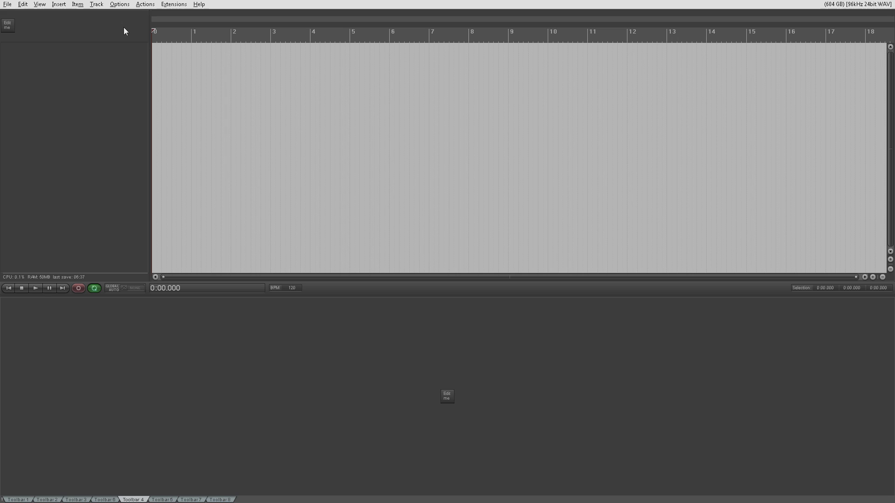
right_click(124, 27)
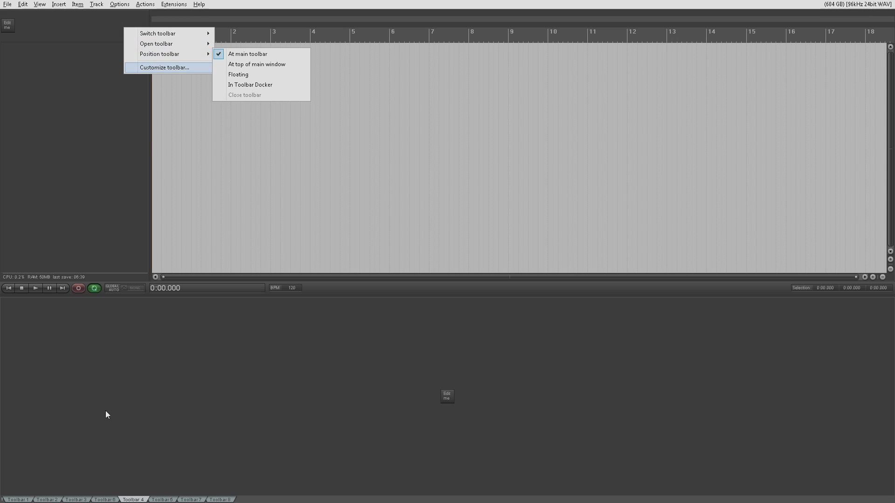
mouse_move(183, 56)
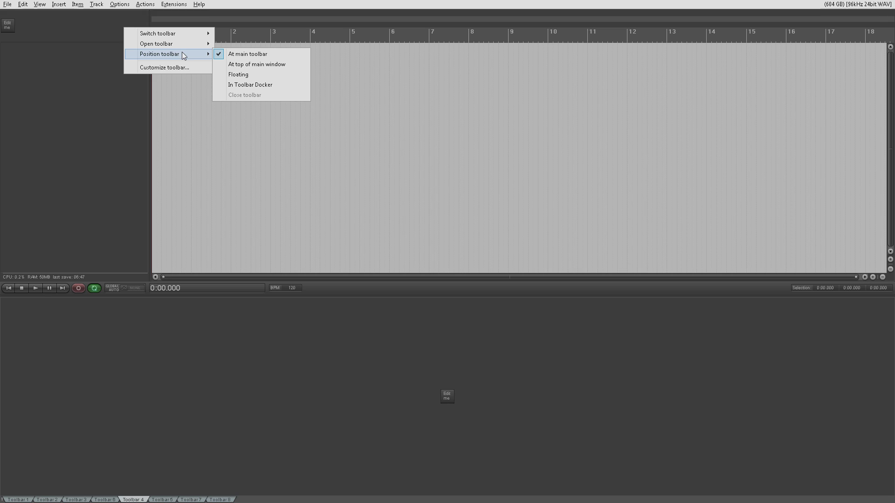
click(99, 32)
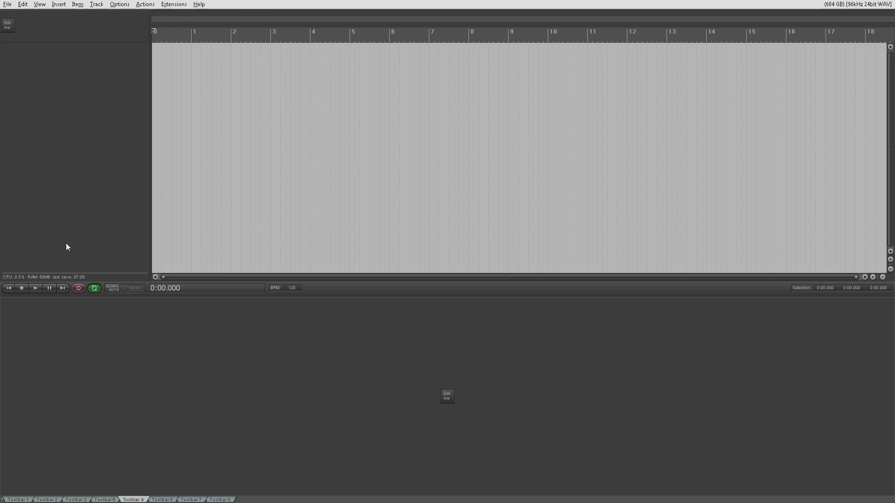
- Float Toolbar 1 from the docker and move it over the arrange view
click(14, 500)
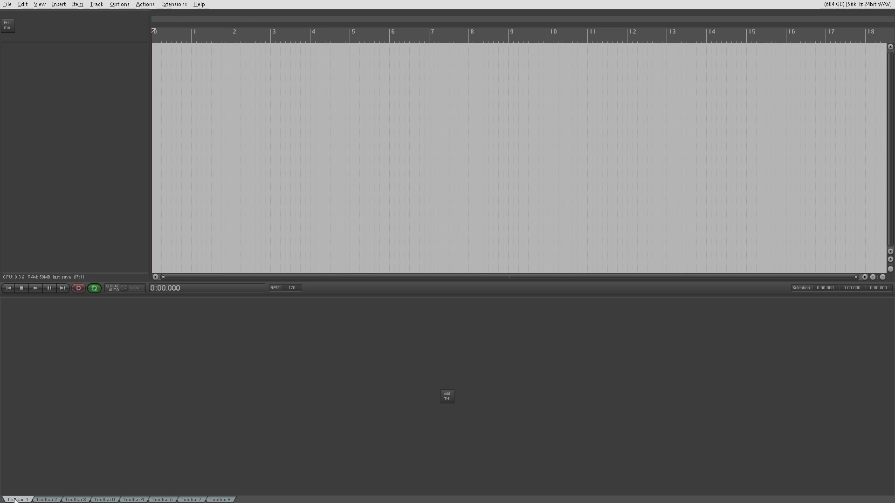
right_click(15, 499)
mouse_move(59, 479)
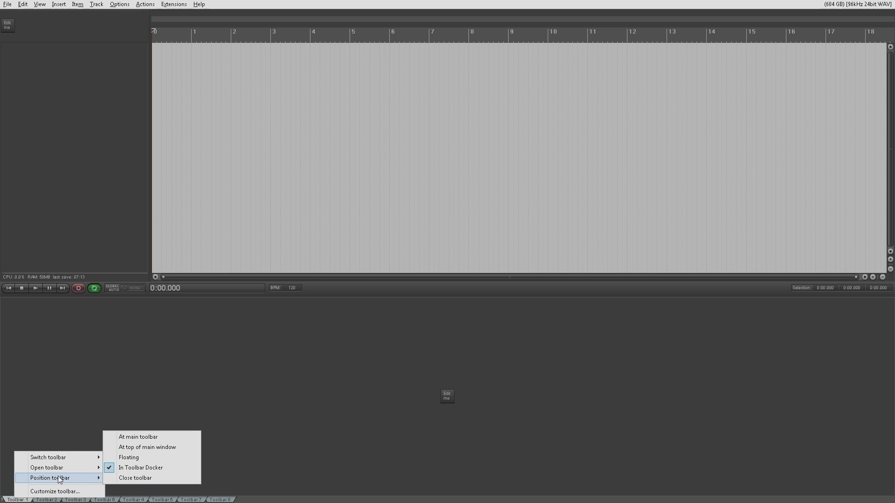
click(133, 458)
right_click(465, 272)
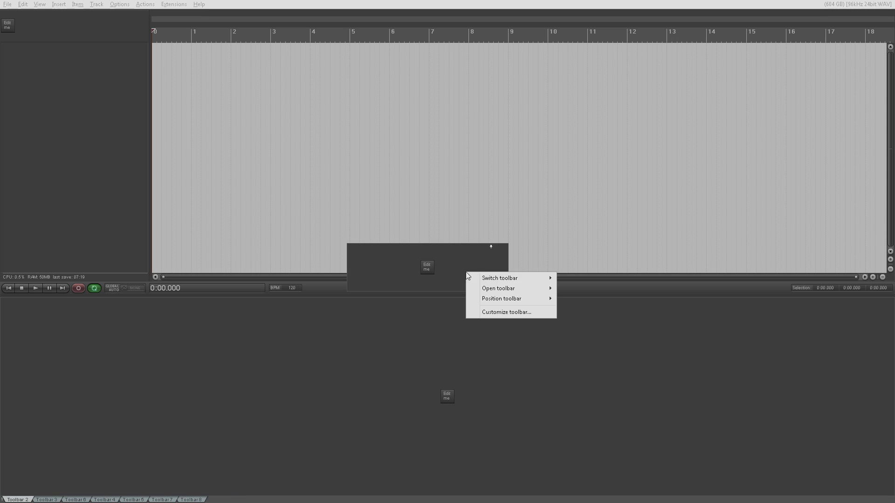
drag(432, 269, 742, 110)
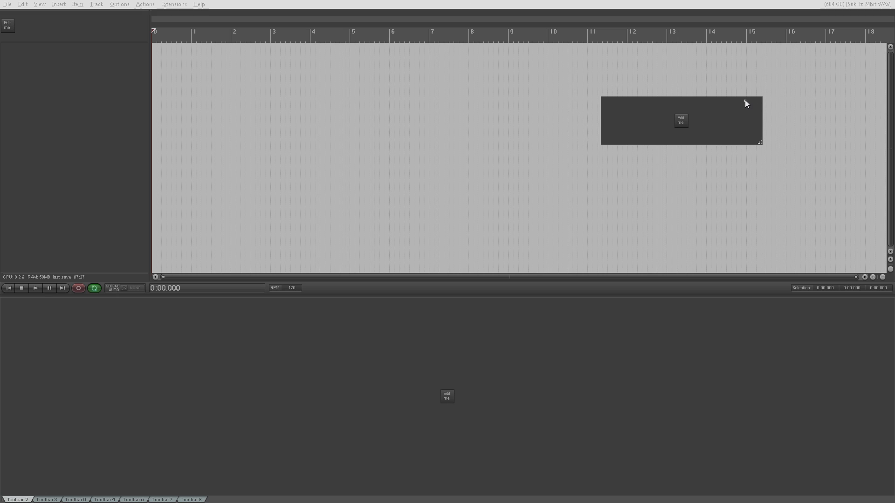
- Position the floating Toolbar 1 at the top of the main window
right_click(730, 120)
mouse_move(757, 149)
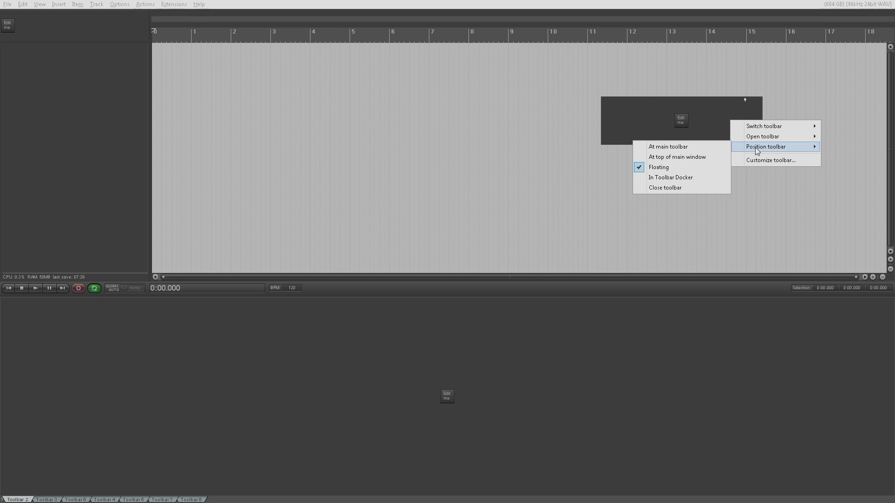
click(650, 157)
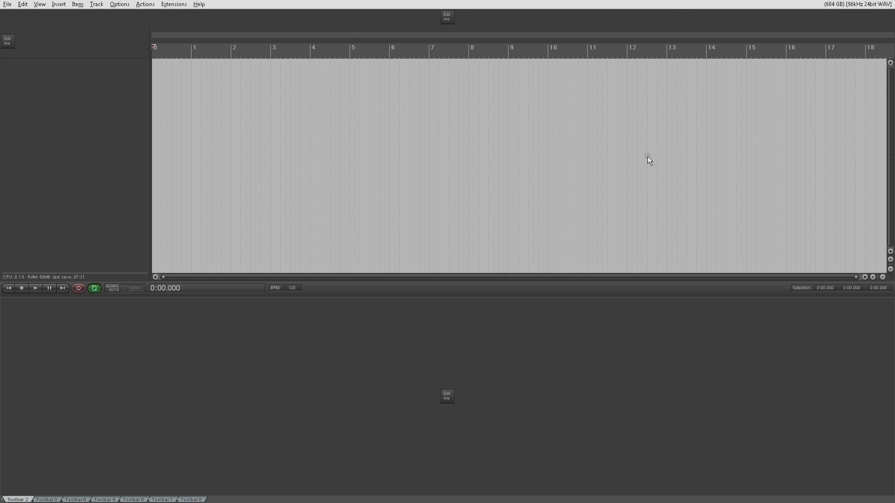
- Reposition Toolbar 1 from the top of the main window to the main toolbar
right_click(492, 27)
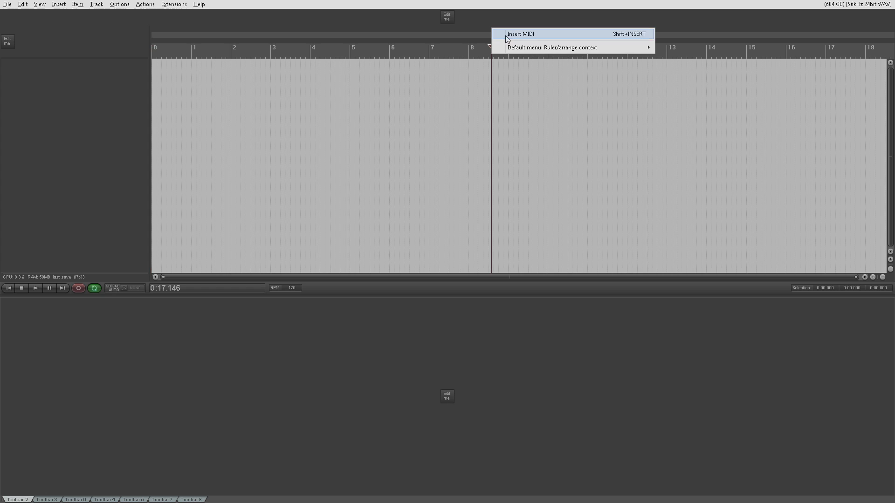
click(474, 22)
right_click(475, 22)
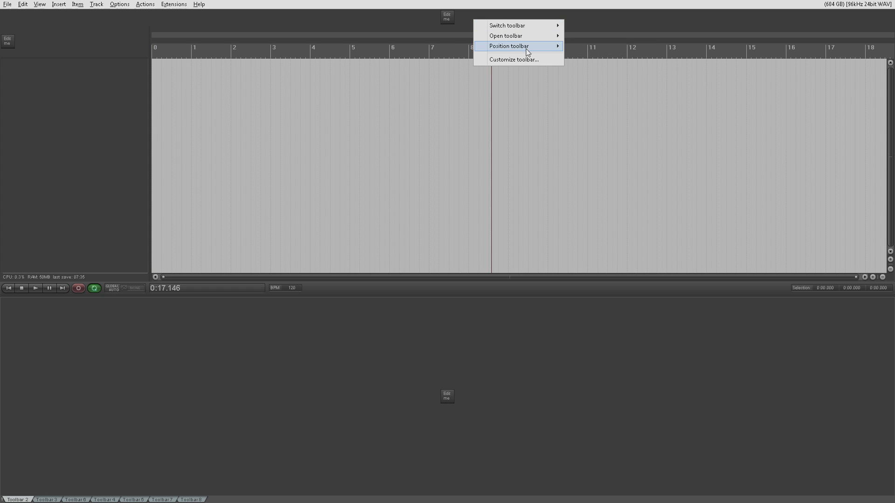
mouse_move(528, 48)
click(597, 47)
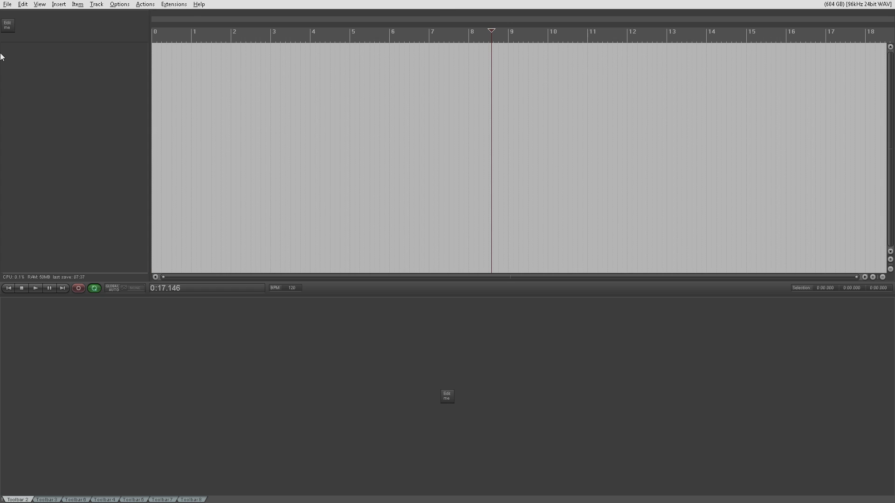
- Return Toolbar 1 from the main toolbar position to the Toolbar Docker
right_click(57, 30)
mouse_move(112, 50)
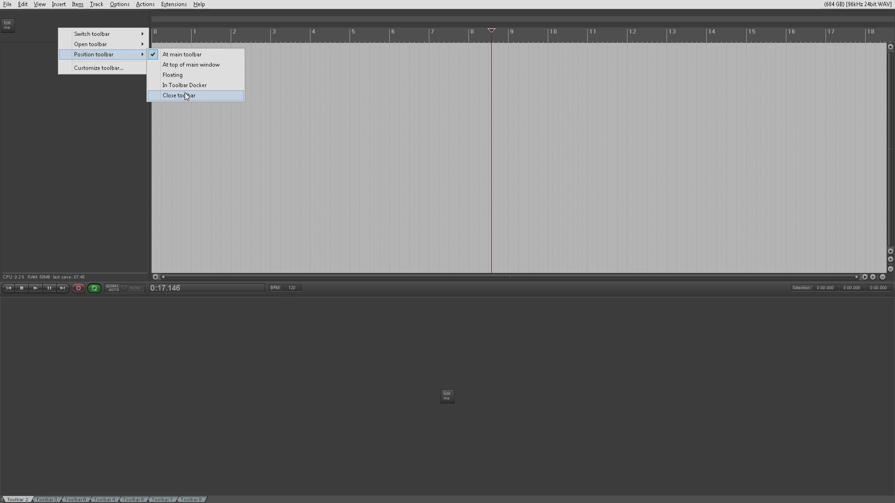
click(186, 94)
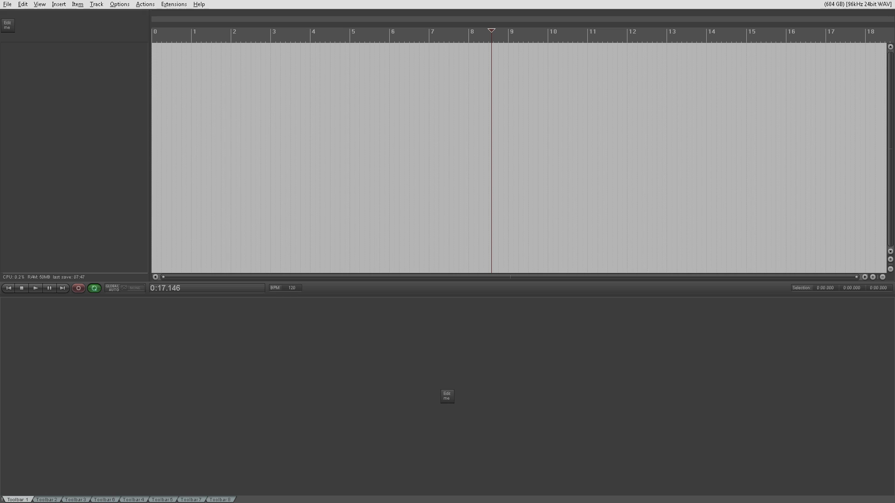
- Look through docked Toolbars 1 to 3 and view Toolbar 1's customization dialog without changing it
click(48, 500)
click(73, 500)
click(45, 500)
click(17, 500)
click(447, 397)
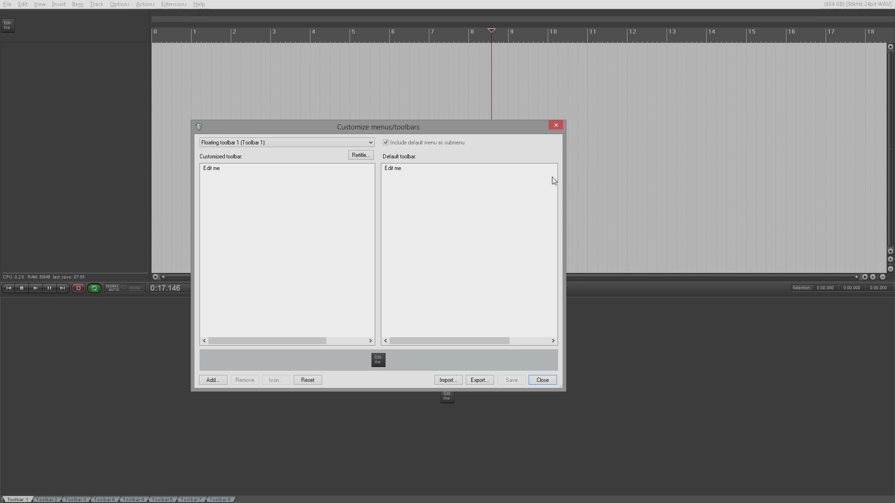
click(543, 380)
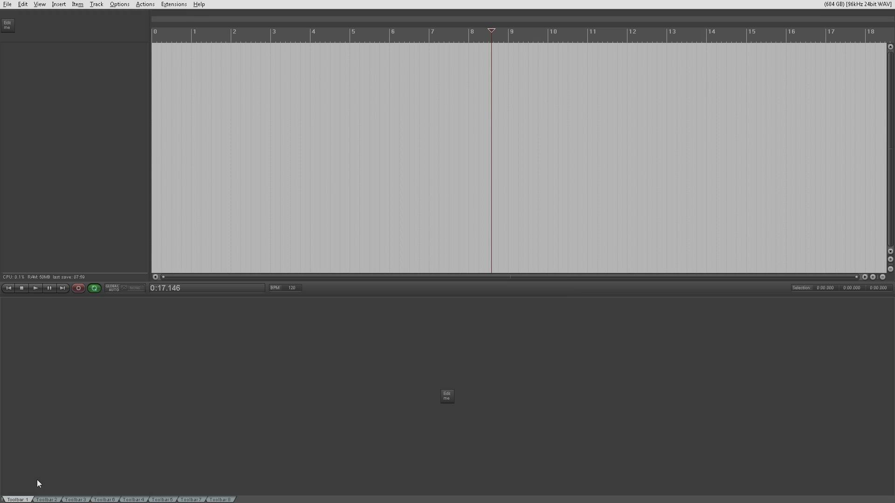
- Examine the main toolbar's position options without choosing one
right_click(74, 26)
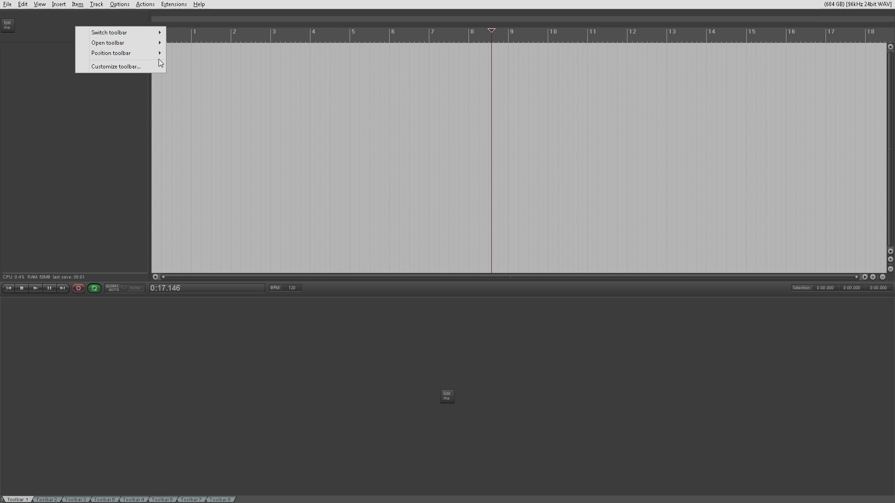
mouse_move(154, 57)
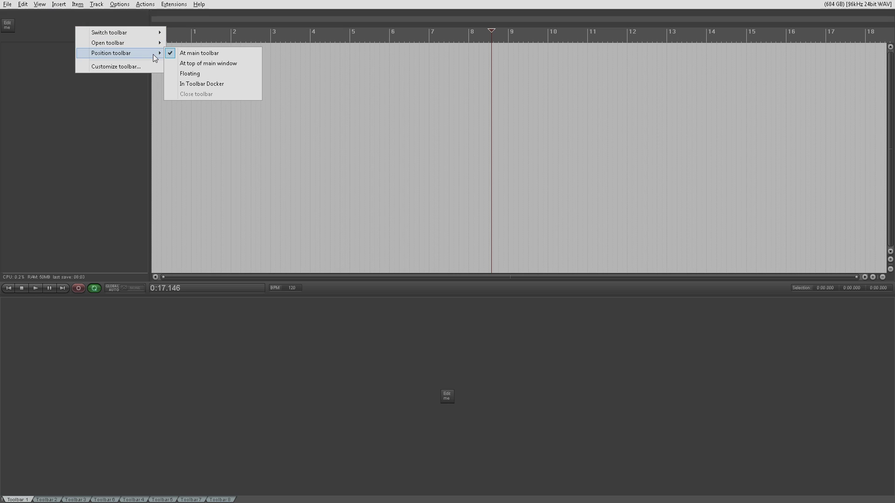
click(124, 417)
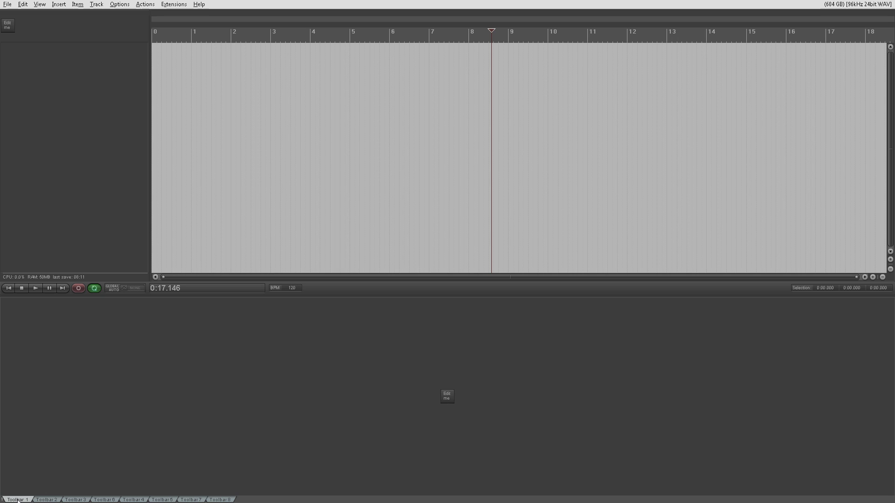
- Dock Toolbar 1 as a narrow strip along the main window's left edge
drag(17, 500, 2, 138)
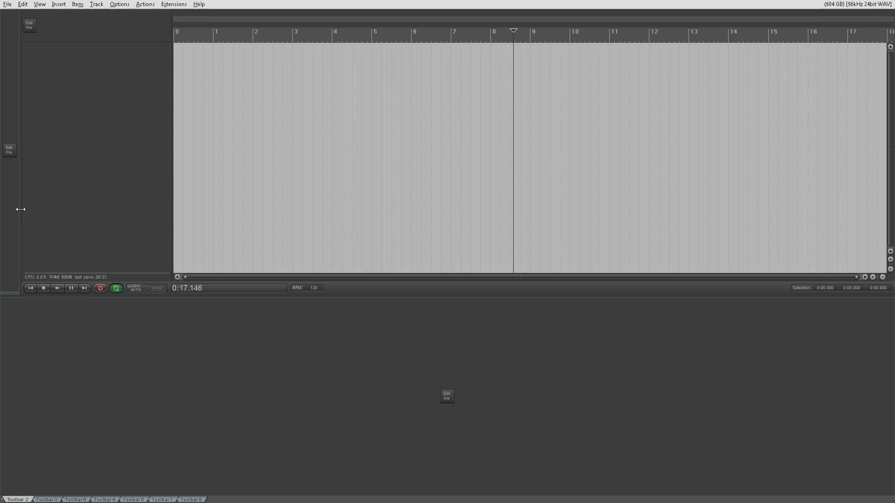
mouse_move(19, 209)
mouse_down()
mouse_move(60, 210)
mouse_move(17, 211)
mouse_up()
- Switch the left docker between full window height and the area above the lower docker, ending on the shorter layout
click(21, 210)
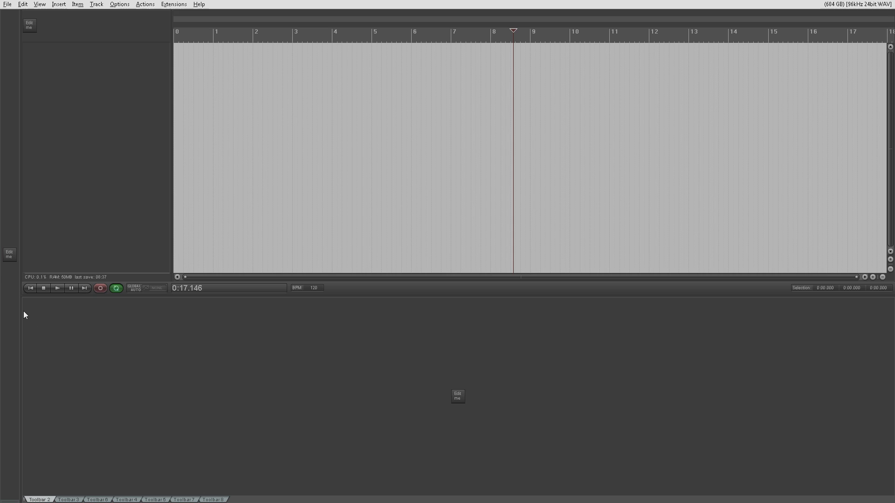
drag(20, 304, 21, 227)
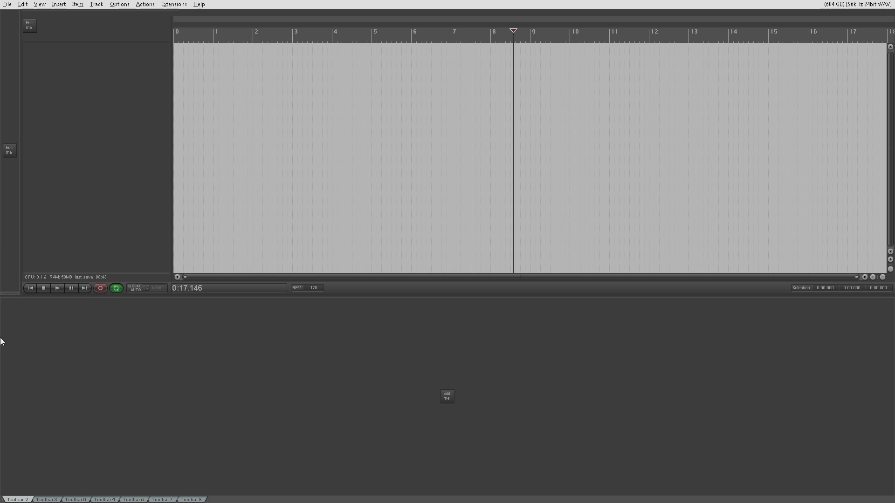
click(20, 183)
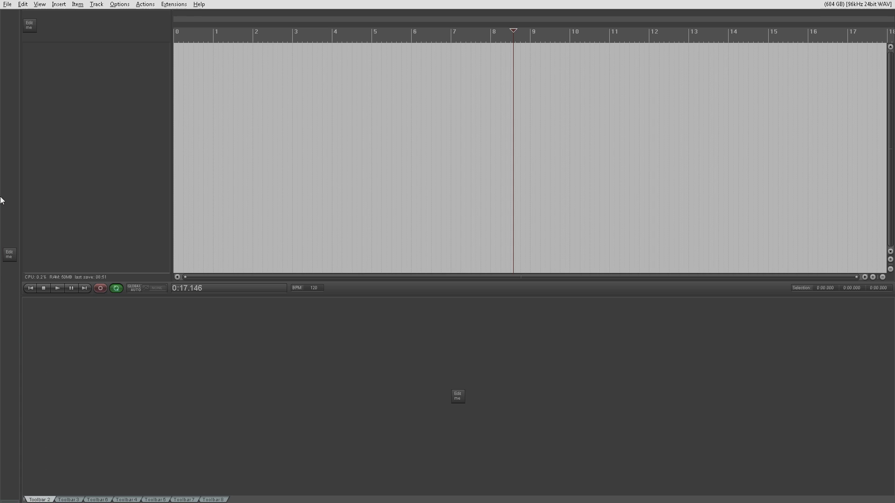
click(20, 190)
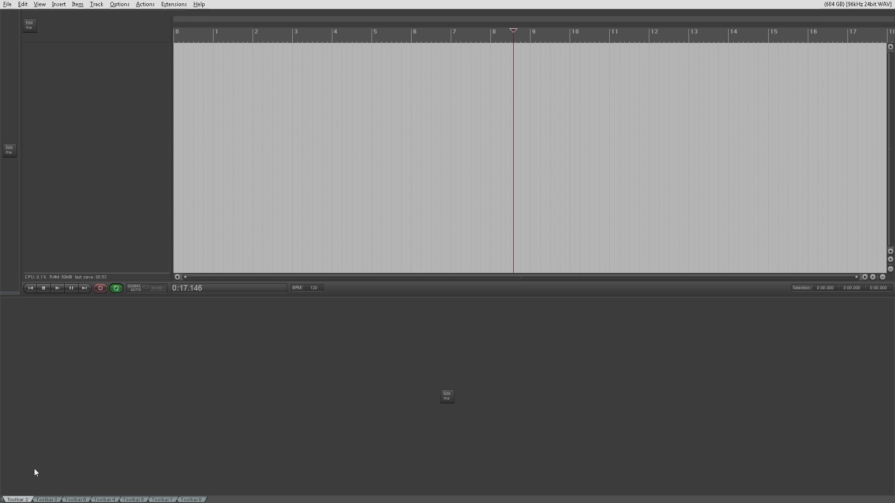
- Move Toolbar 2 to the left edge, split it below Toolbar 1, and raise the divider to about mid-height
drag(4, 309, 16, 288)
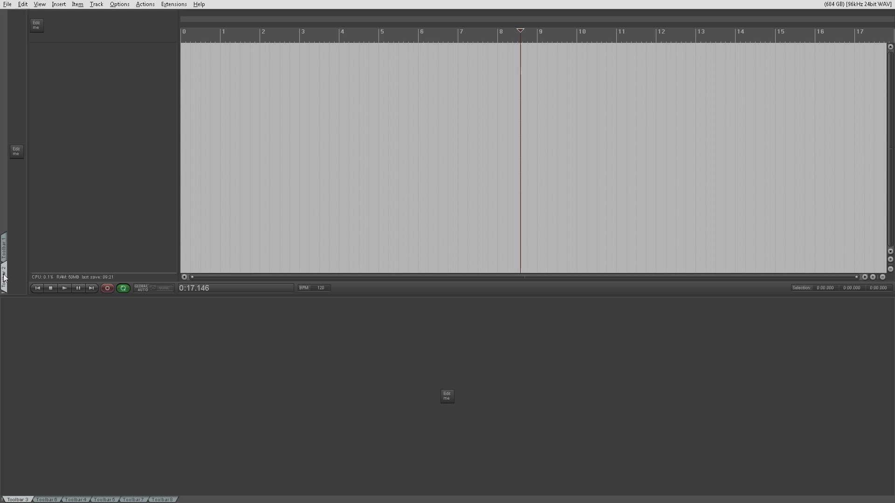
drag(4, 278, 13, 346)
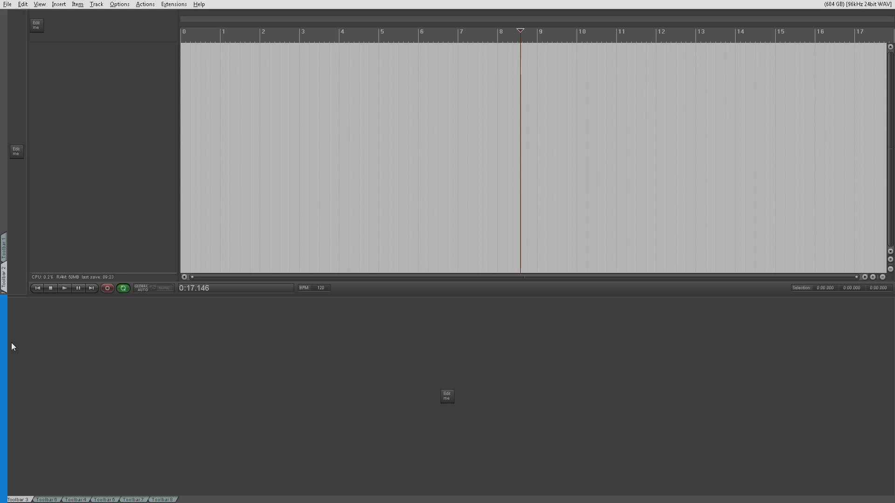
drag(19, 303, 24, 288)
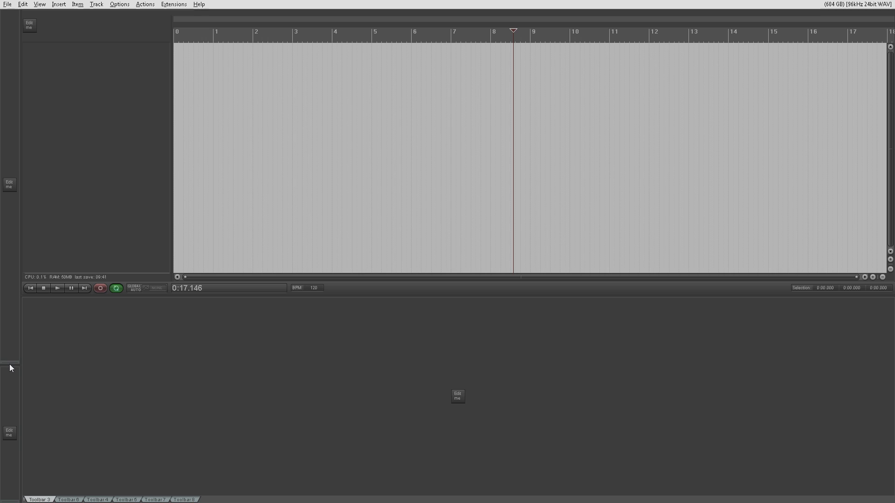
drag(10, 363, 14, 274)
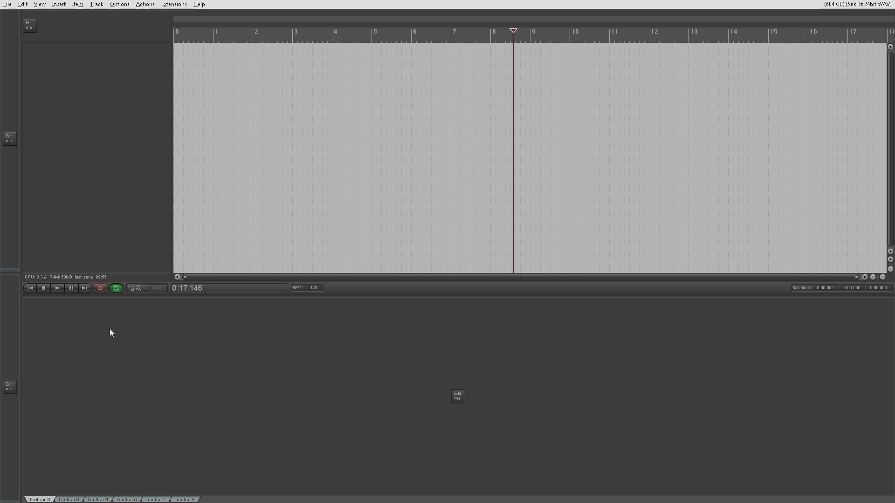
- Add a new track and open the mixer window
double_click(110, 164)
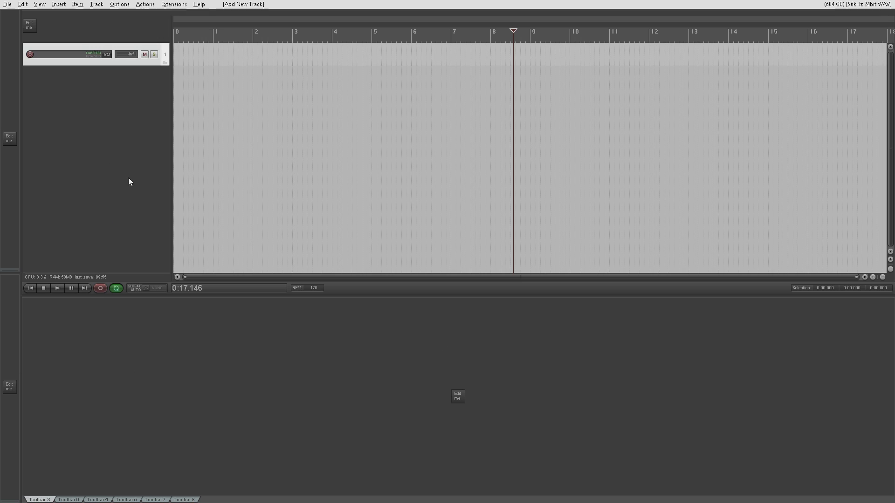
click(43, 5)
click(65, 26)
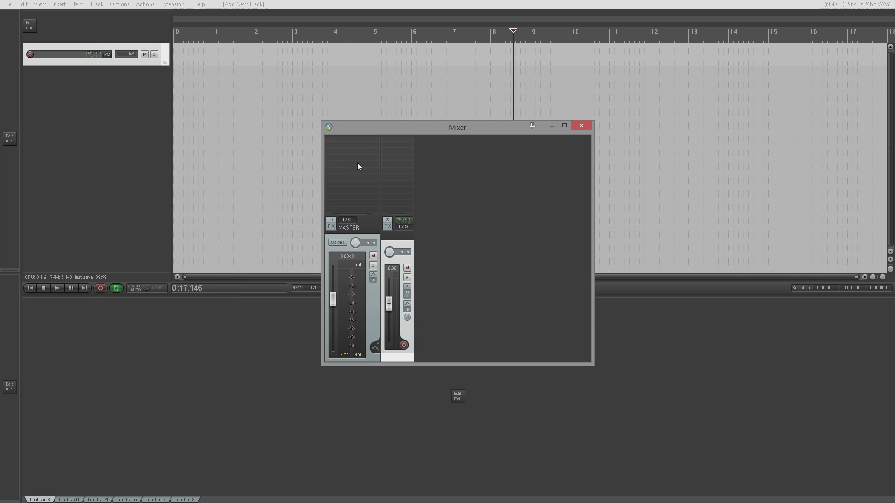
- Dock the mixer and move it into the lower docker beside the remaining toolbars
right_click(401, 127)
click(433, 322)
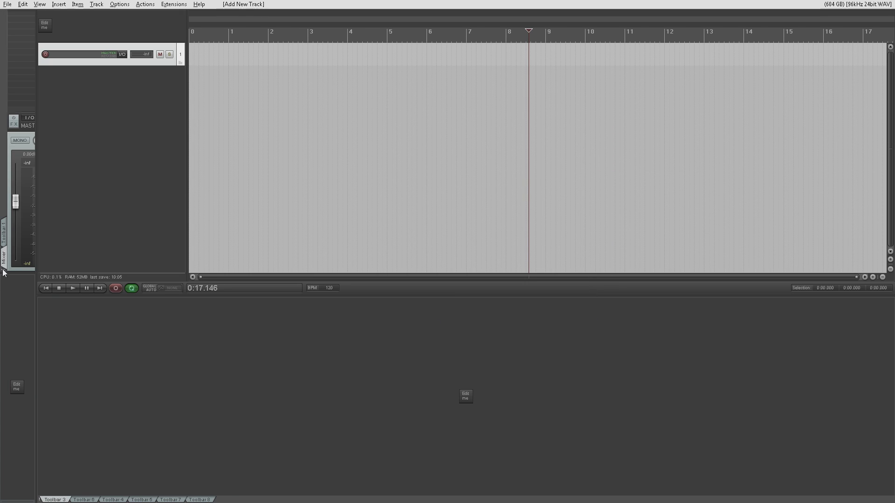
drag(76, 441, 47, 440)
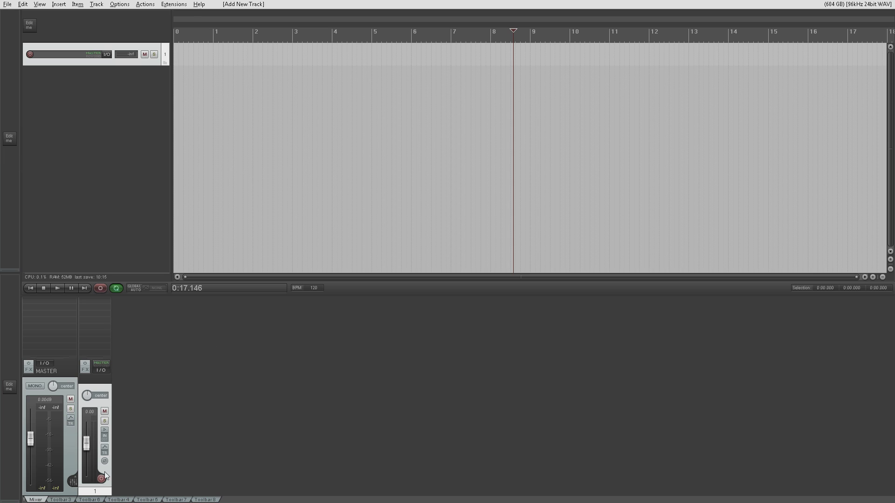
- Move Toolbar 3 from the lower docker to the main window's top edge
click(61, 500)
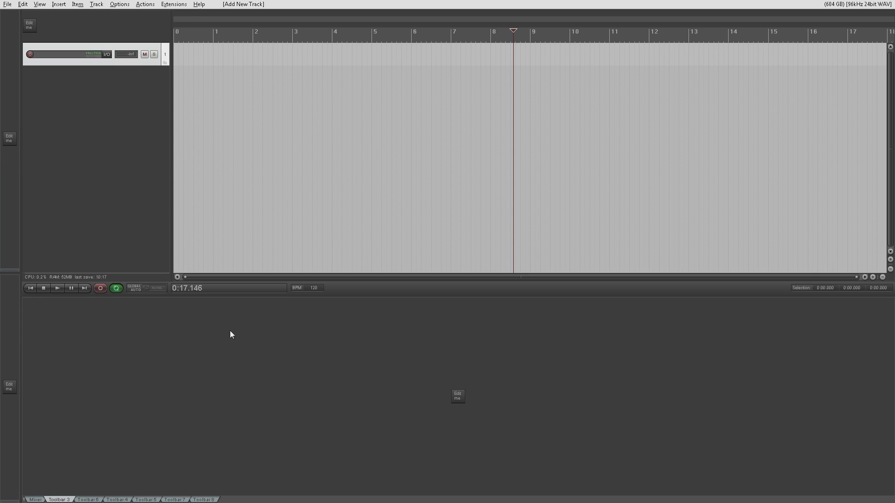
drag(350, 13, 351, 14)
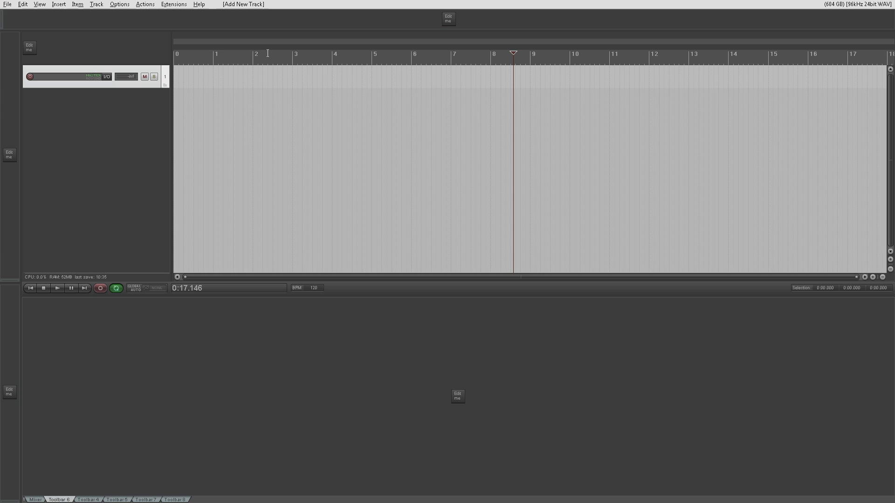
key(ctrl+s)
key(ctrl+s)
- Close Toolbar 6 in the lower docker
right_click(60, 500)
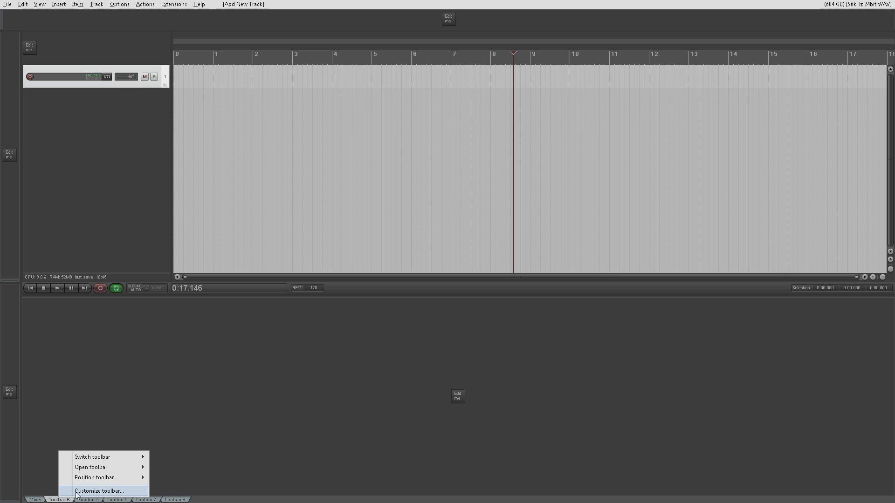
mouse_move(107, 477)
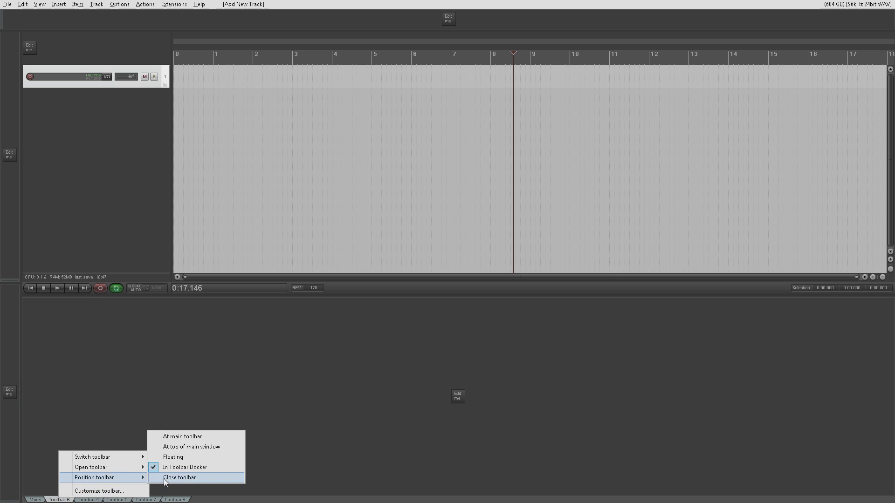
click(162, 480)
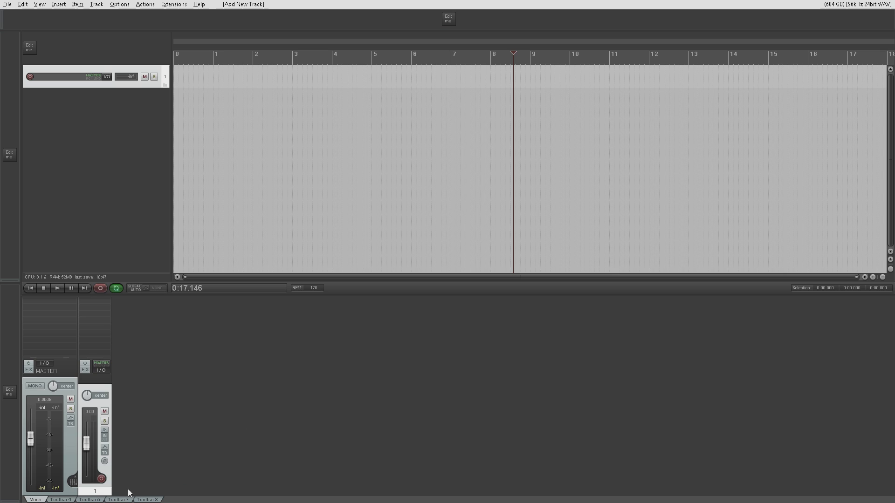
- Close Toolbar 4 and the other toolbars docked beside the mixer, leaving only the mixer in the lower docker
right_click(59, 500)
click(60, 500)
right_click(59, 500)
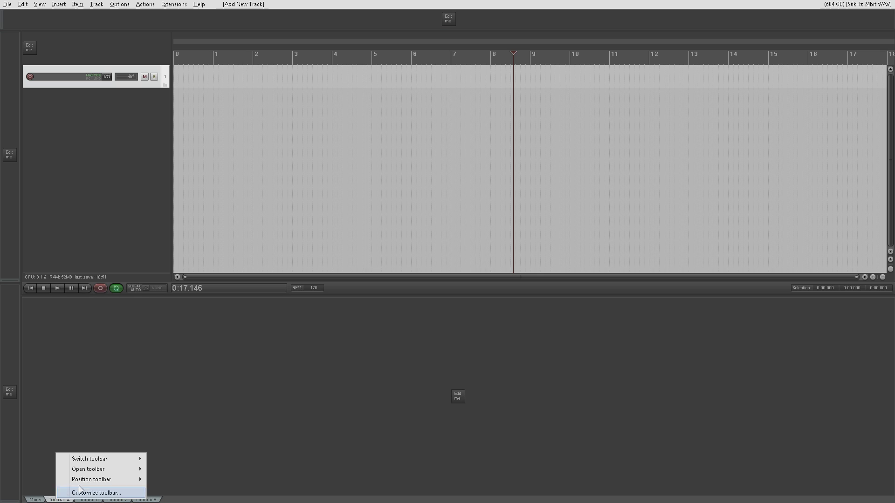
mouse_move(101, 479)
click(167, 481)
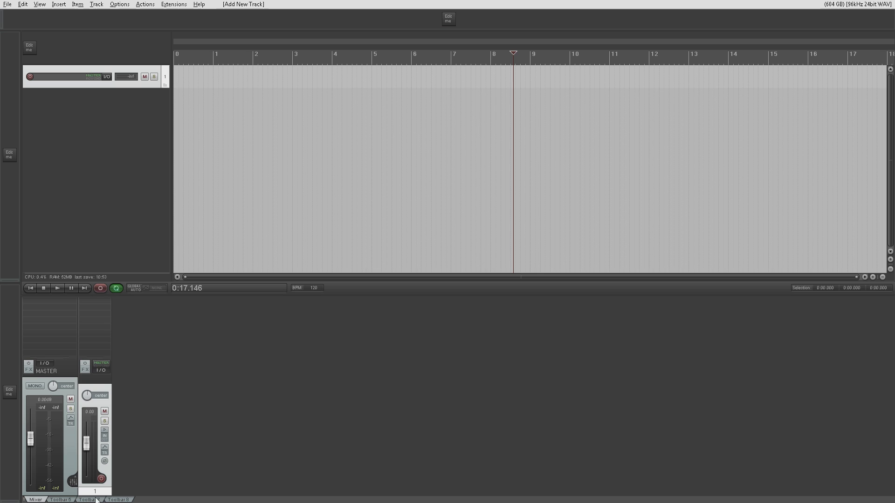
click(61, 500)
middle_click(60, 500)
click(61, 500)
middle_click(61, 500)
click(62, 500)
middle_click(62, 500)
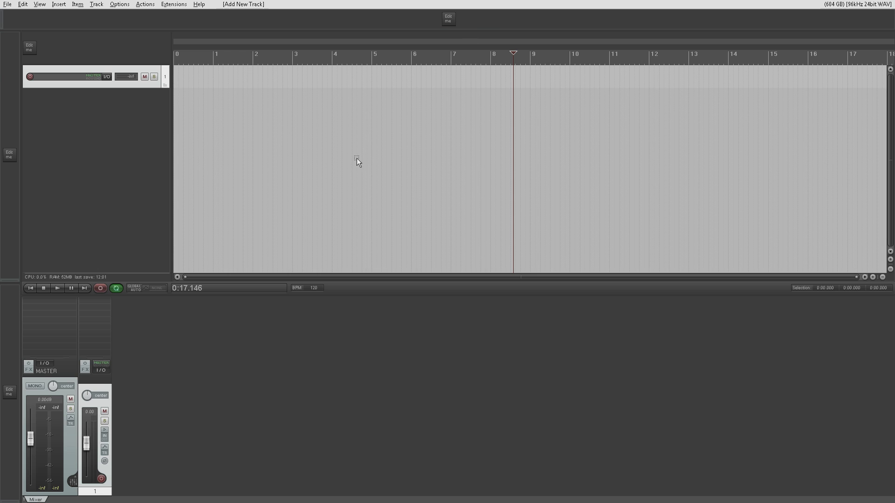
- Switch to the other REAPER window to view its custom toolbar layout, and return to the new layout
key(alt+Tab)
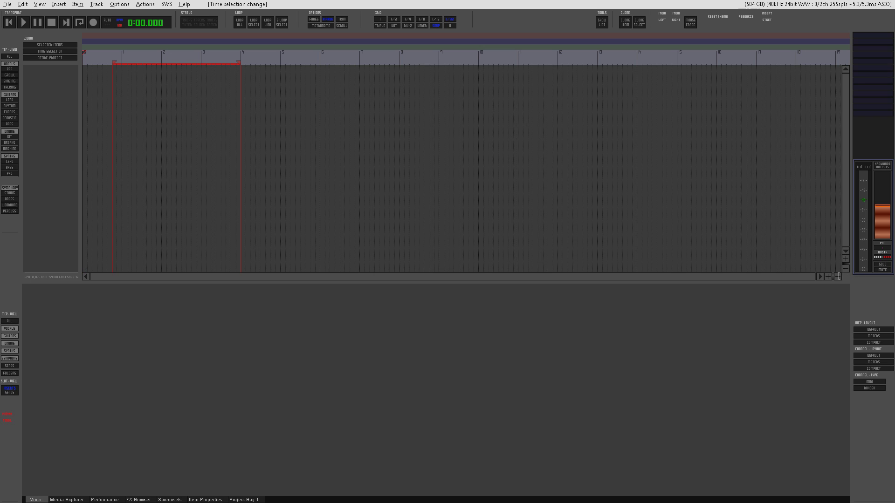
key(alt+Tab)
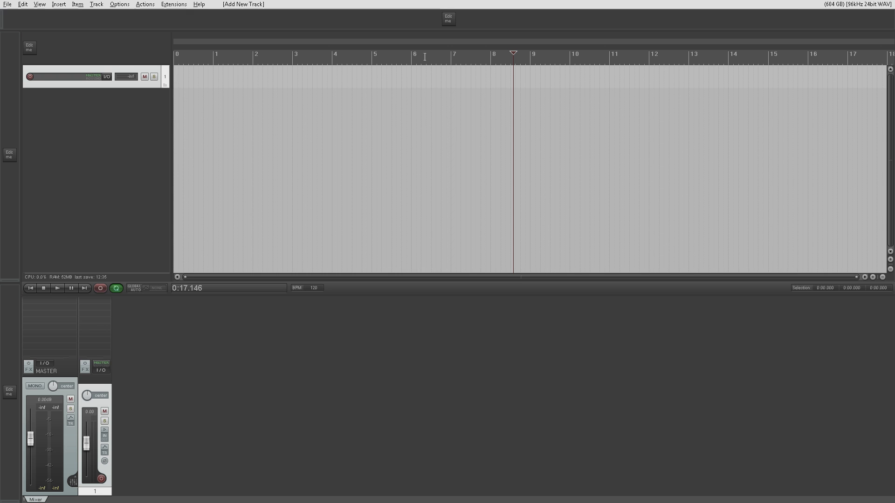
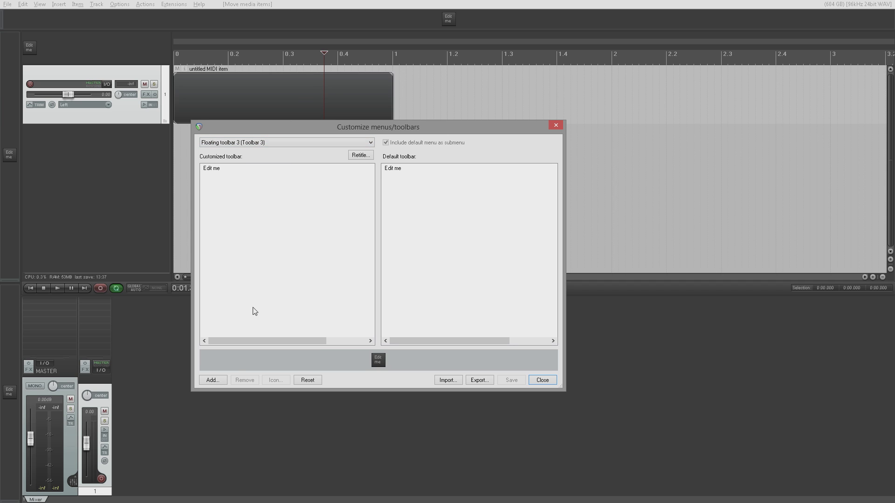
- Start adding an action to Floating toolbar 3 and filter the action list by "split"
click(213, 380)
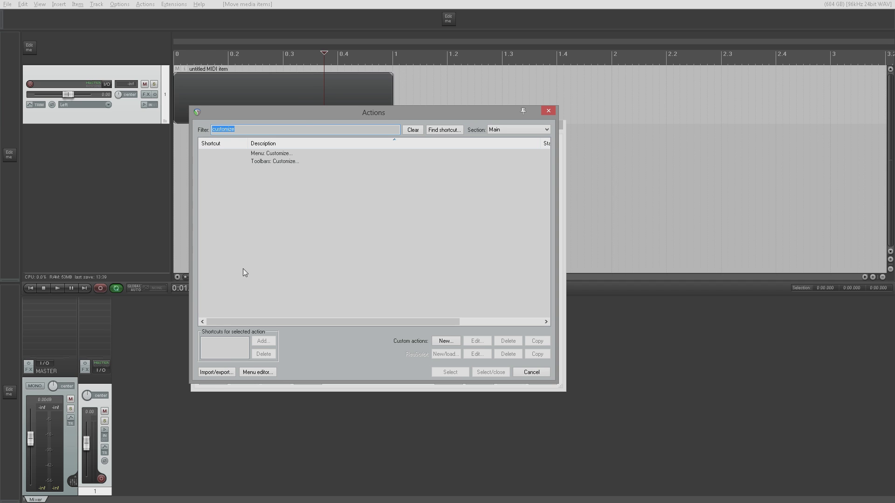
text(slice)
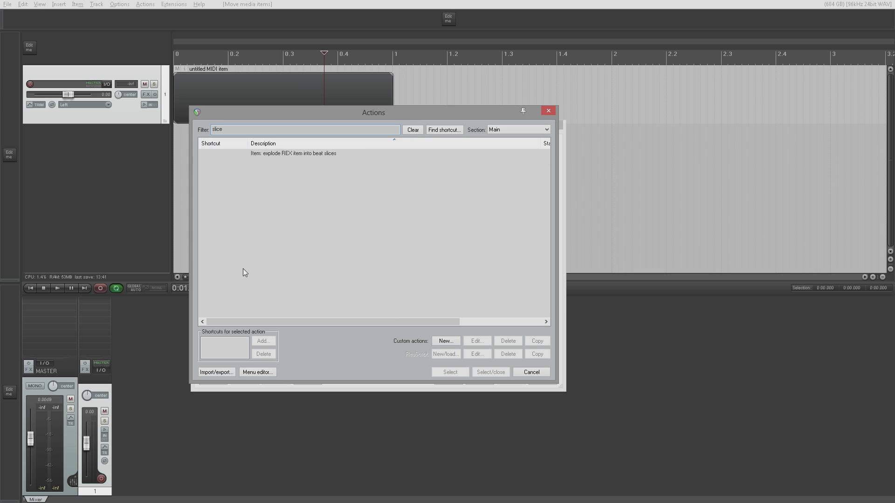
key(BackSpace)
key(BackSpace)
key(BackSpace)
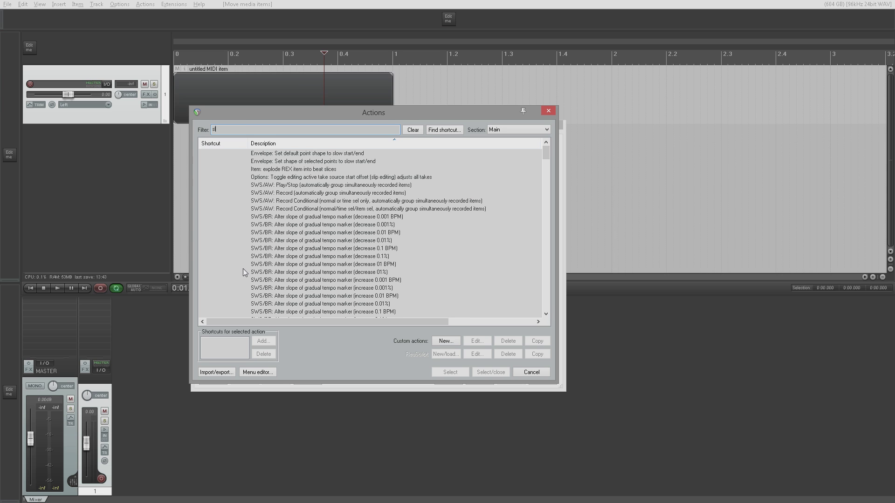
text(pit)
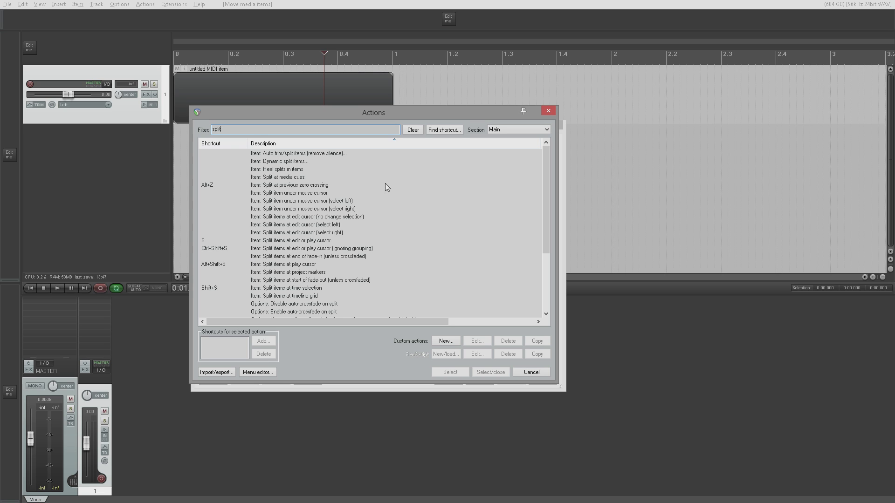
- Add the action "Item: Split item under mouse cursor" to Floating toolbar 3, save the toolbar and close its customization
drag(544, 193, 534, 166)
click(277, 194)
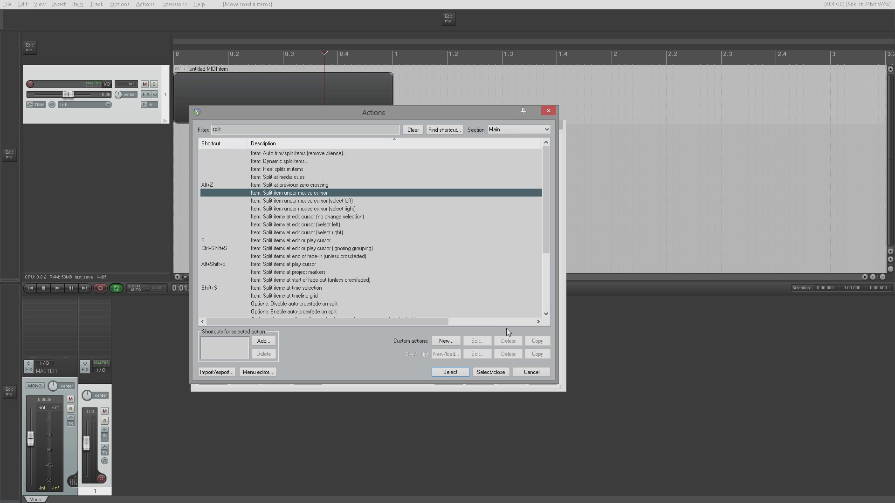
click(457, 375)
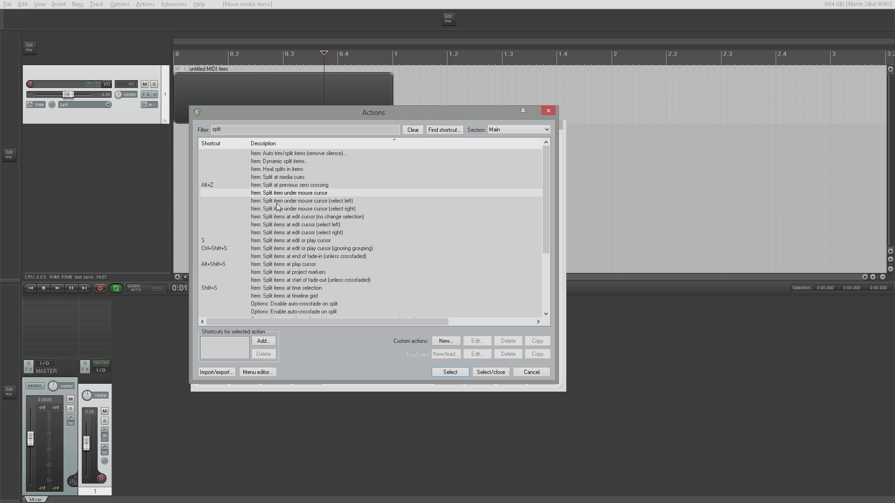
click(543, 374)
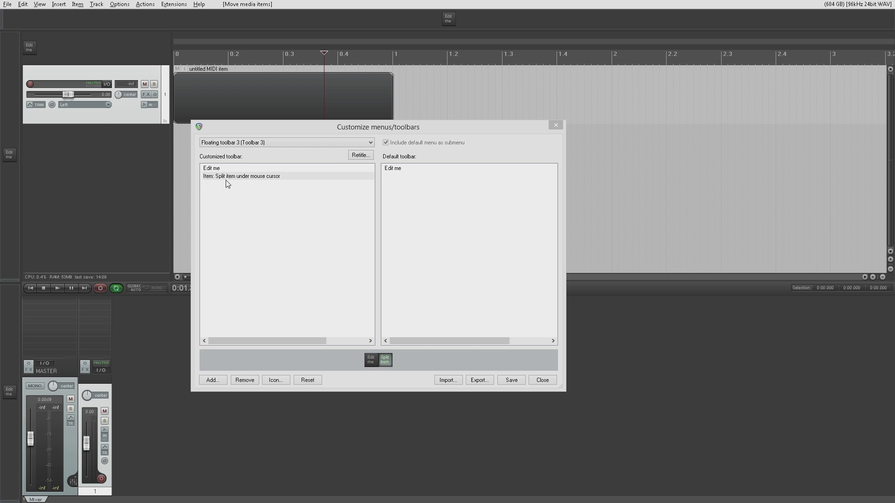
click(512, 381)
click(540, 379)
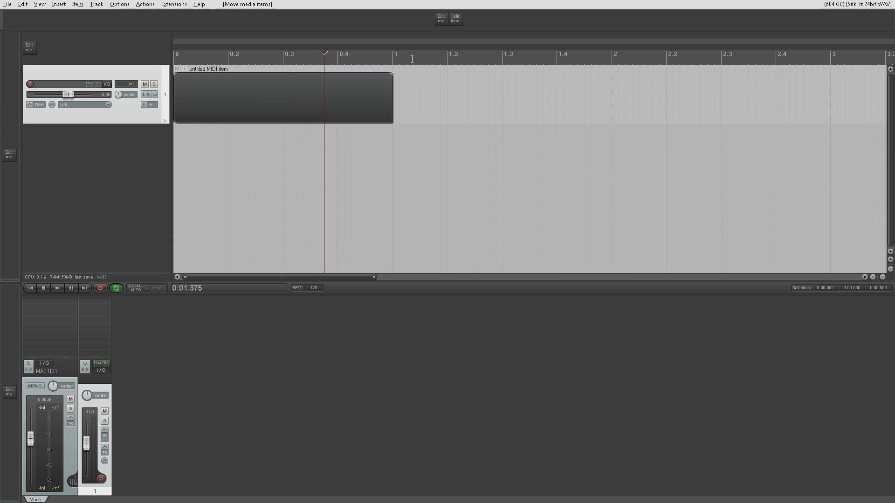
- Arm the toolbar's Split item action and cut the untitled MIDI item at six points, the last at 0:01.875
click(456, 21)
click(255, 103)
click(290, 101)
click(311, 102)
click(337, 101)
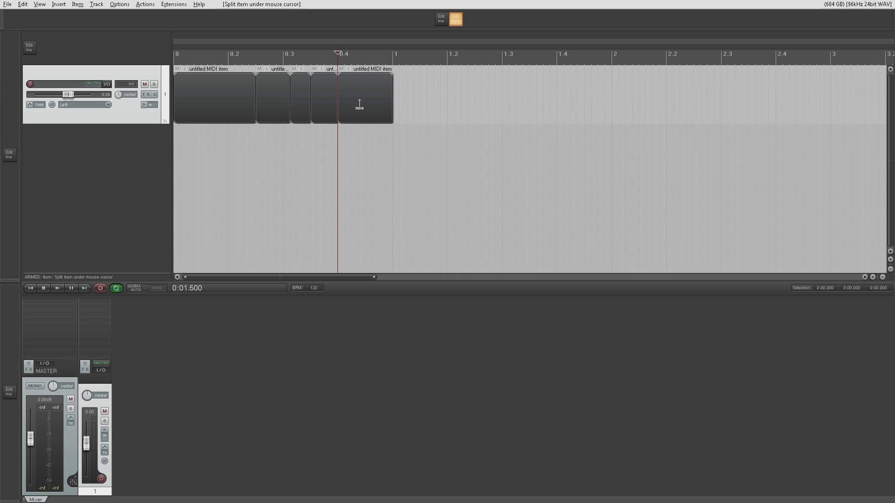
click(357, 102)
click(378, 110)
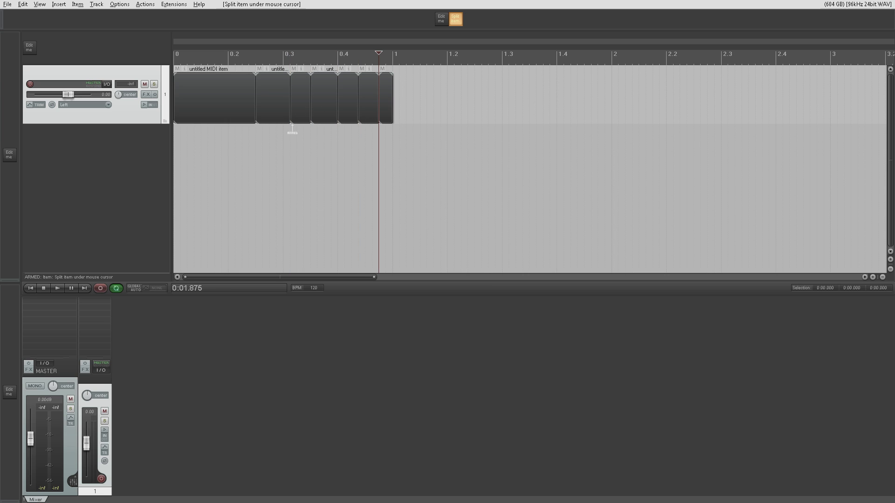
- Cut the MIDI item's long first piece at four closely spaced points, ending at 0:00.687
click(228, 101)
click(235, 102)
click(242, 102)
click(248, 102)
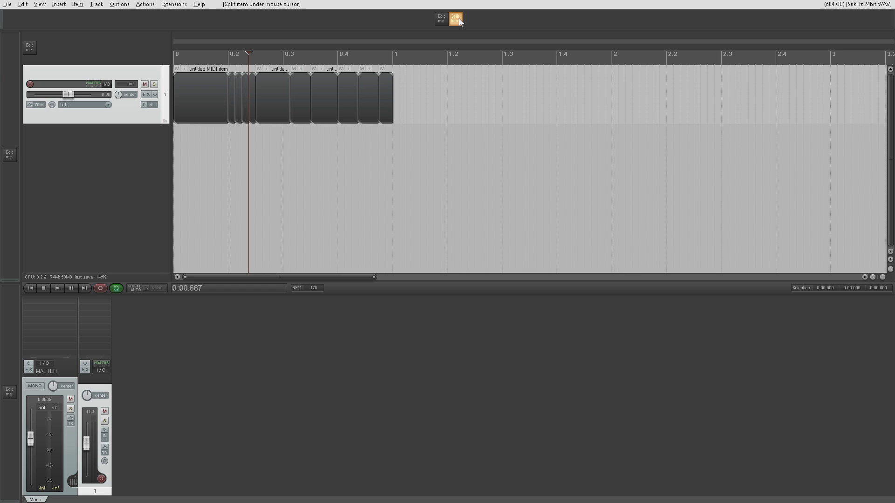
- Check the Mouse Modifiers preferences for a left click on the media item bottom half, and cancel the preferences
click(122, 6)
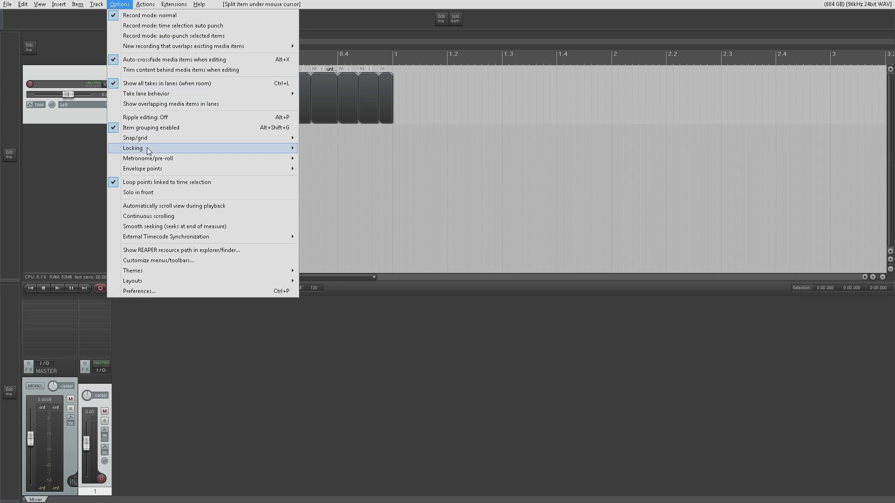
click(203, 290)
click(320, 214)
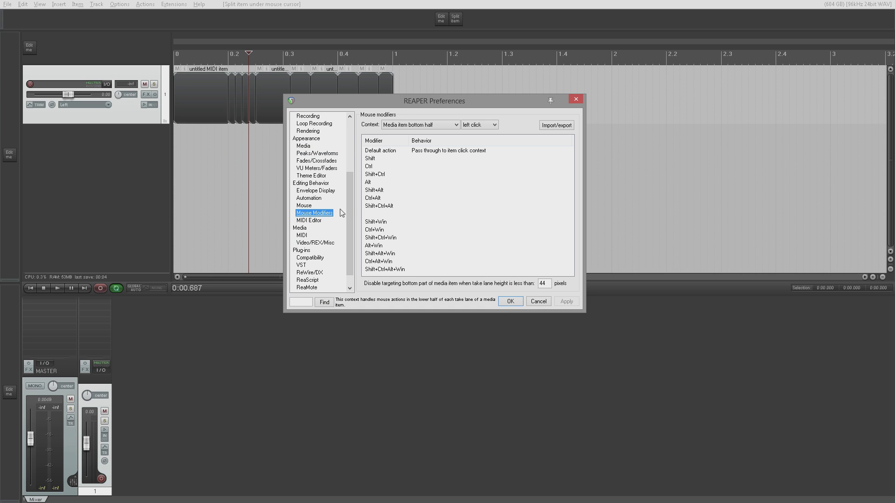
click(538, 301)
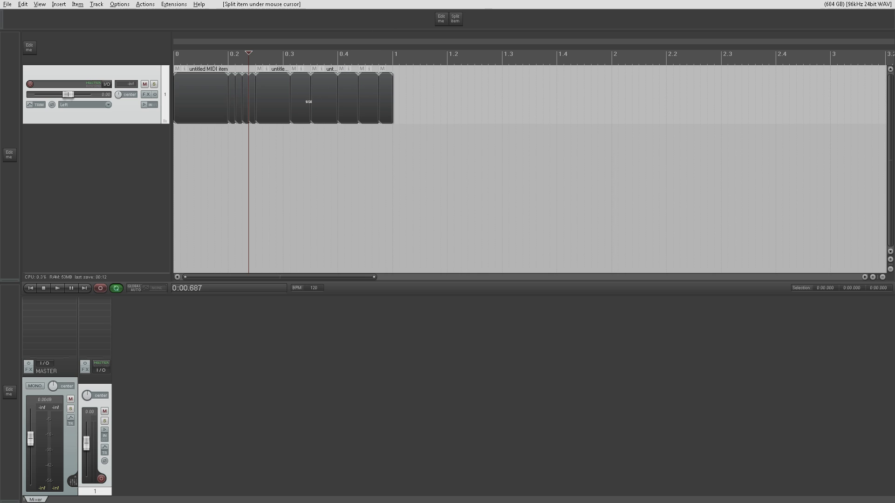
- Arm the Split item action again and cut the item's first piece at three points, the last at 0:00.375
right_click(458, 19)
click(194, 99)
click(201, 100)
click(215, 101)
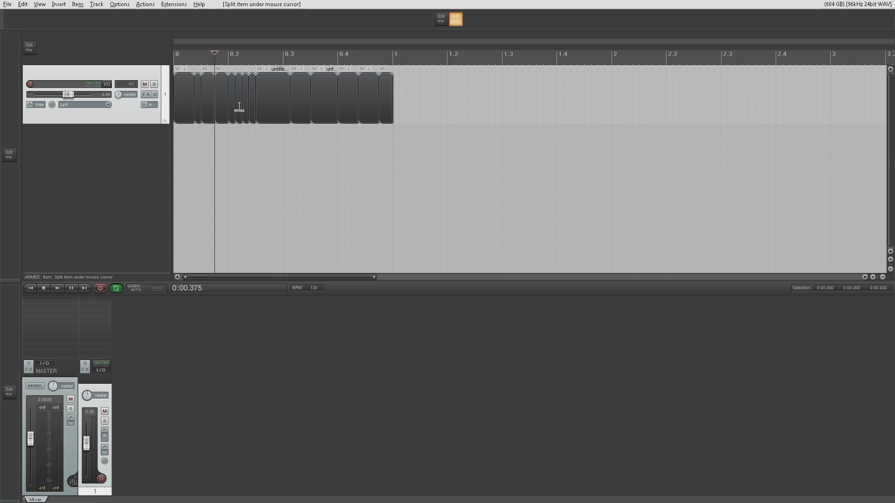
- Cut the larger pieces in the item's second half at six more points, the last at 0:01.812
click(269, 104)
click(279, 104)
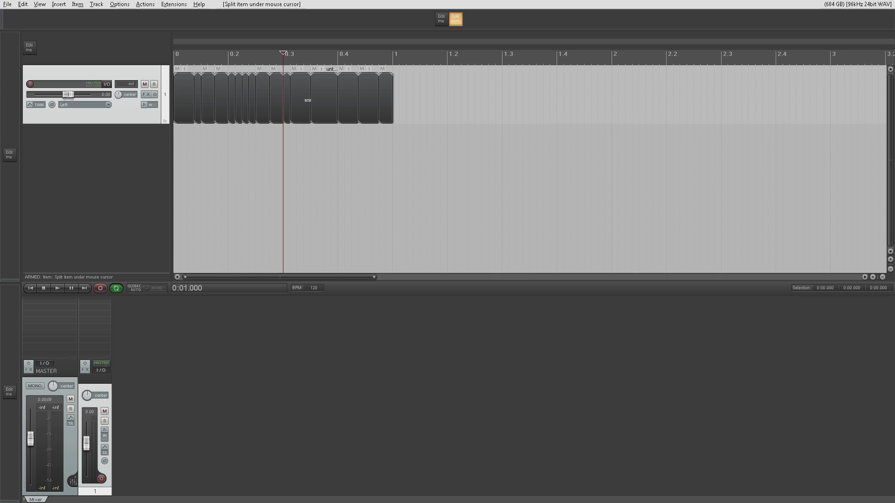
click(325, 100)
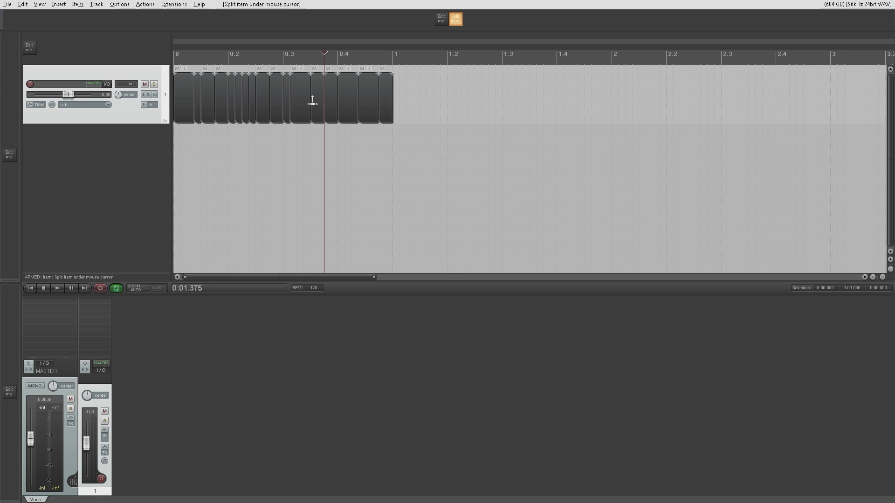
click(316, 99)
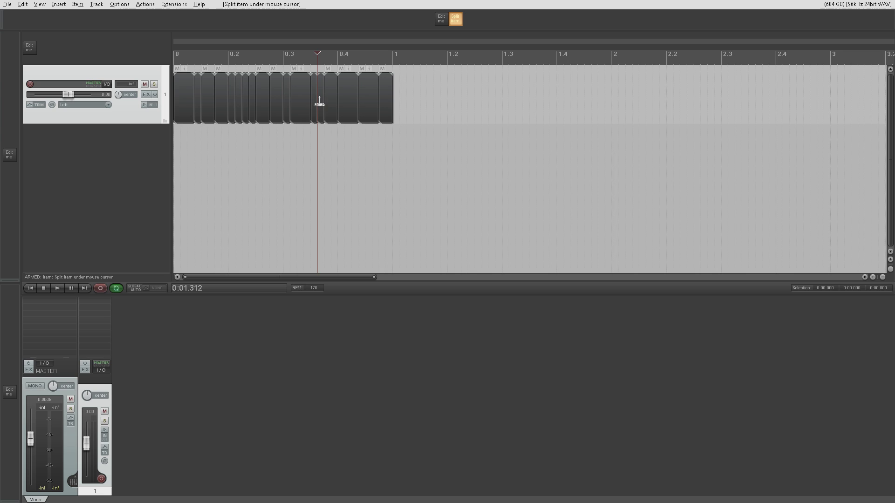
click(345, 100)
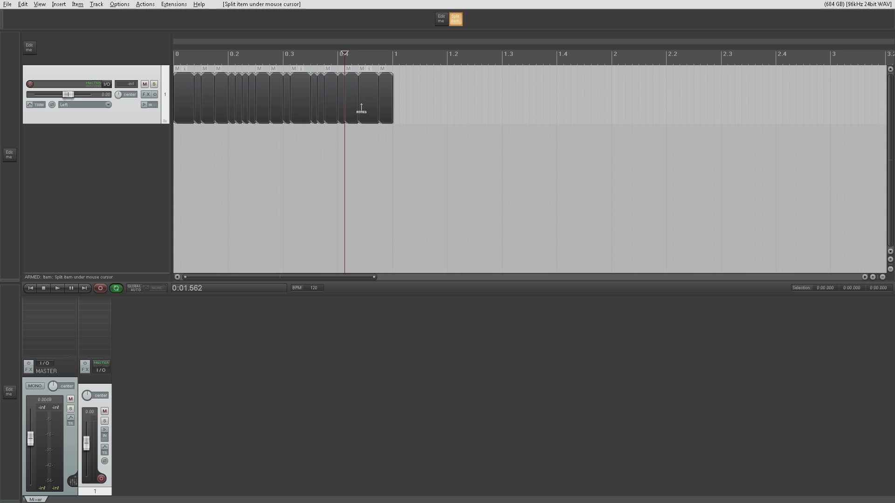
click(372, 98)
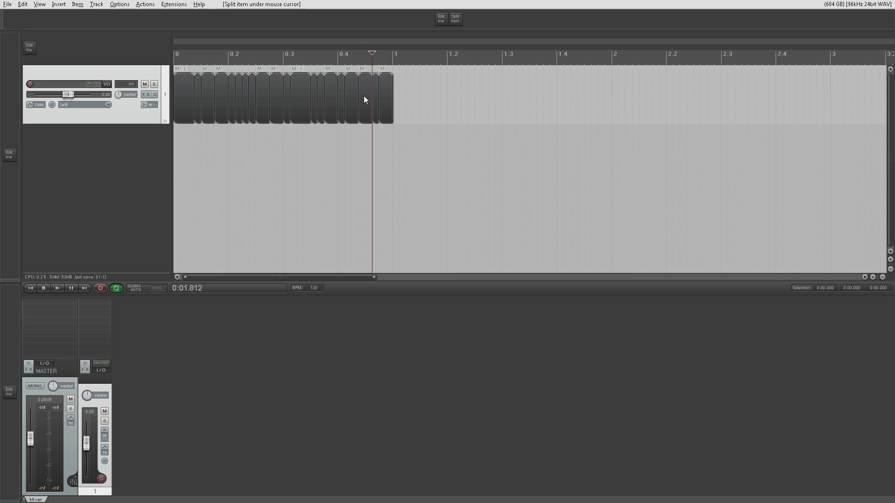
- Lengthen the last MIDI item piece to the 1.2 ruler mark and adjust the fades at its start and end
drag(393, 97, 447, 102)
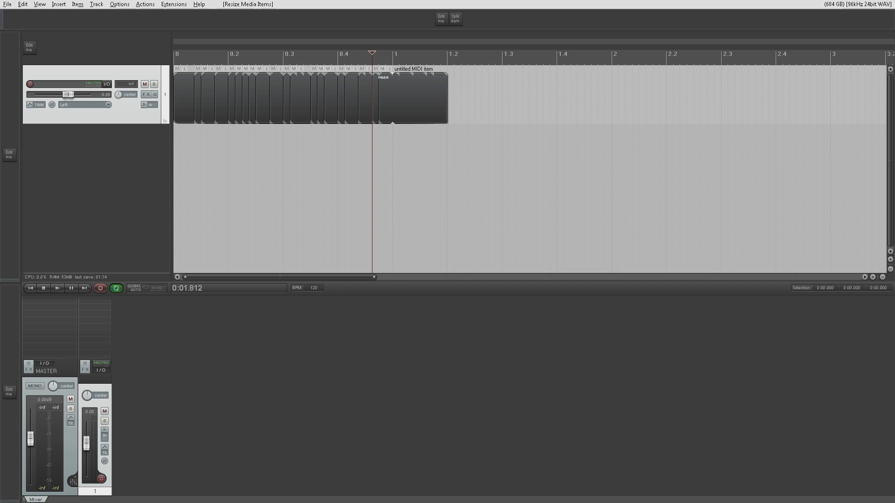
mouse_move(380, 75)
mouse_down()
mouse_move(394, 77)
mouse_move(383, 80)
mouse_up()
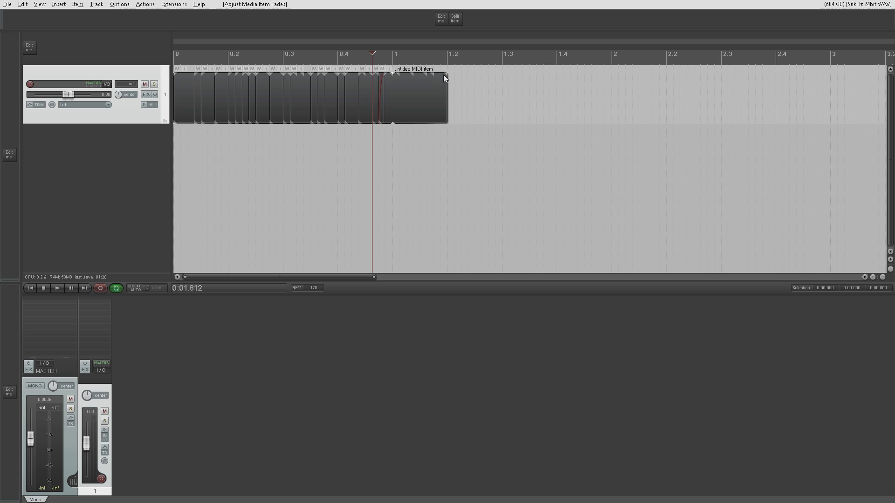
mouse_move(443, 75)
mouse_down()
mouse_move(429, 76)
mouse_move(442, 76)
mouse_up()
- Copy the lengthened last MIDI item piece farther along the track so the copy ends at the 1.3 ruler mark
drag(422, 106, 476, 108)
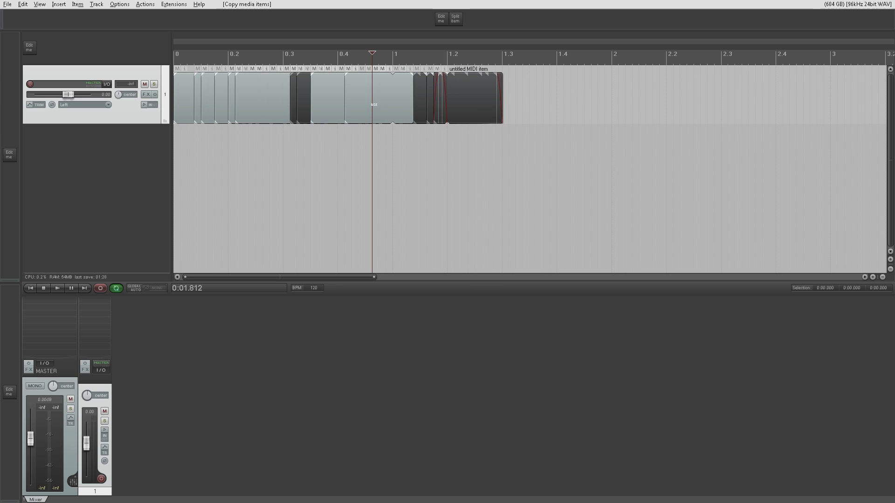